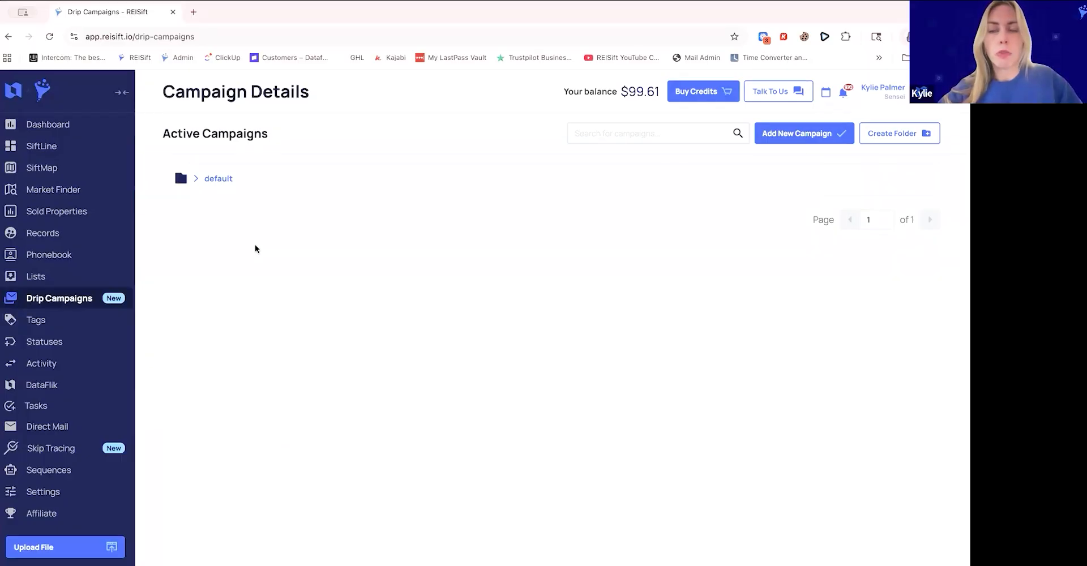
Open the default campaign folder and view the details of the Nurture Drip campaign
left_click(800, 137)
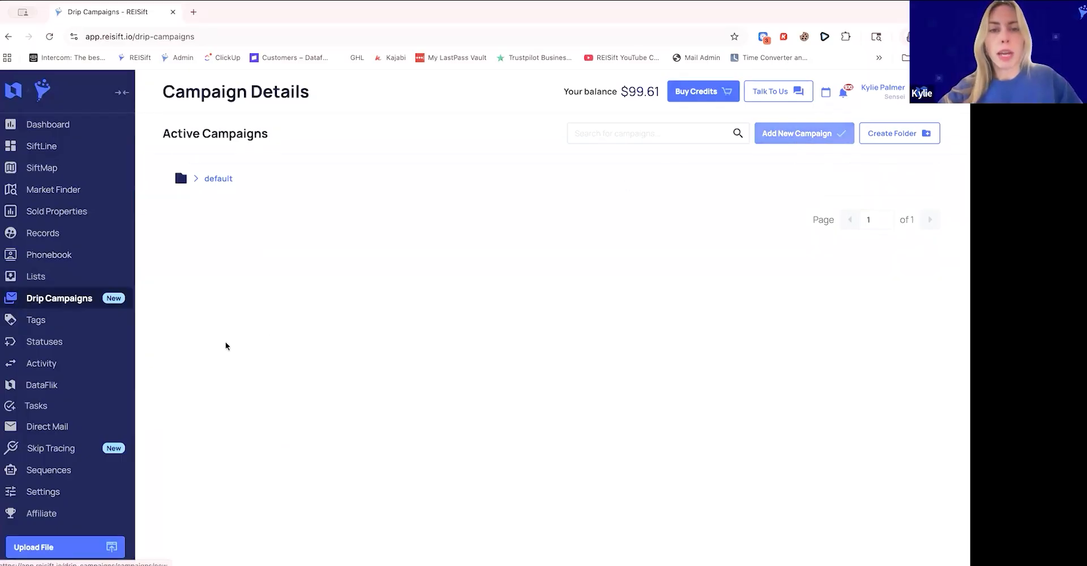
left_click(218, 179)
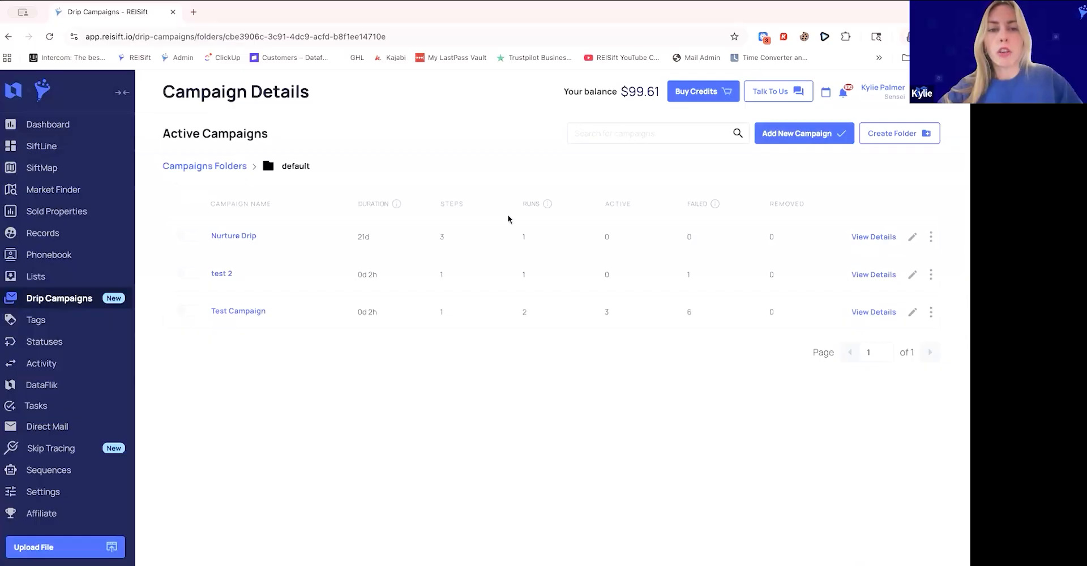
left_click(876, 237)
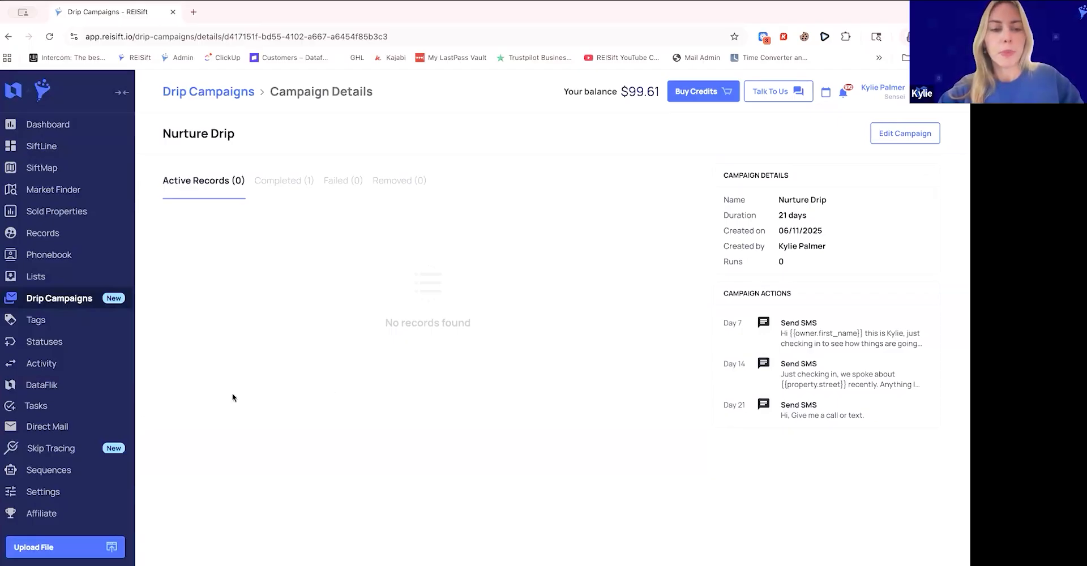
Start a new task preset in the Lead Management group of the task presets and name it "Call/ Review Ghosting Lead"
left_click(35, 410)
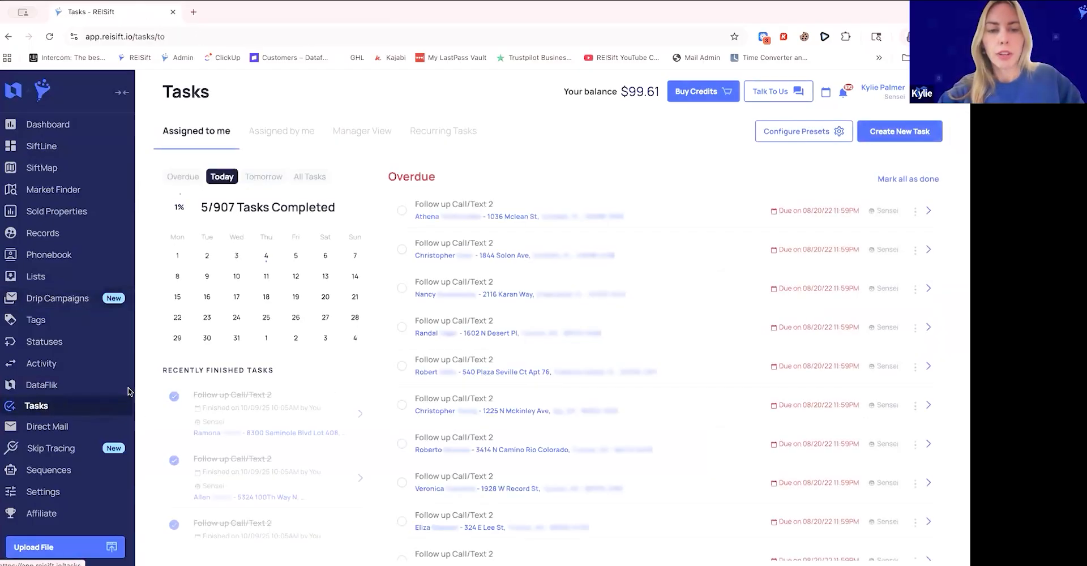
left_click(784, 139)
scroll(616, 300, "down", 1)
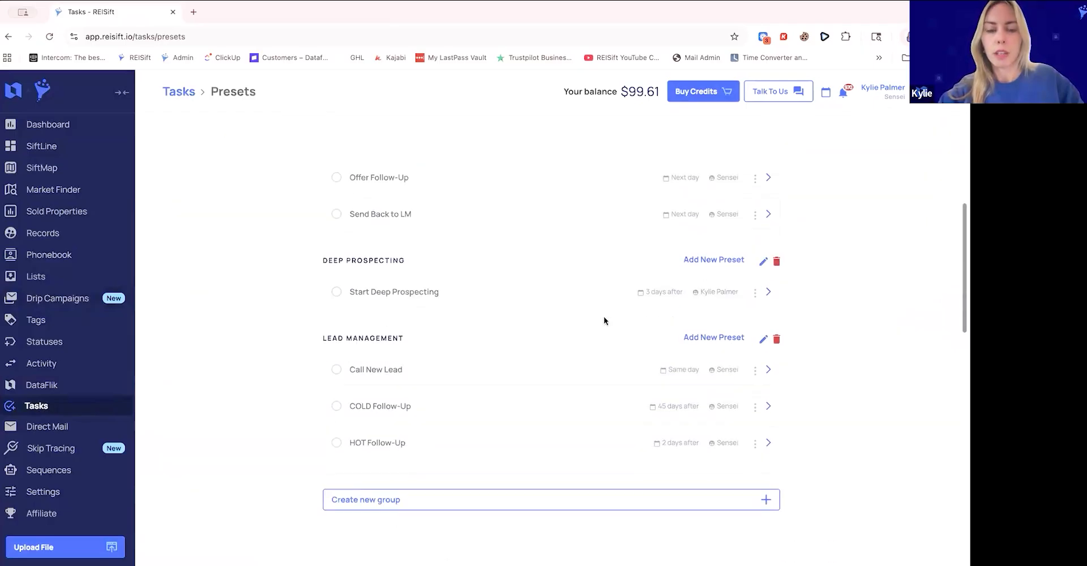
scroll(605, 322, "down", 1)
scroll(605, 321, "down", 1)
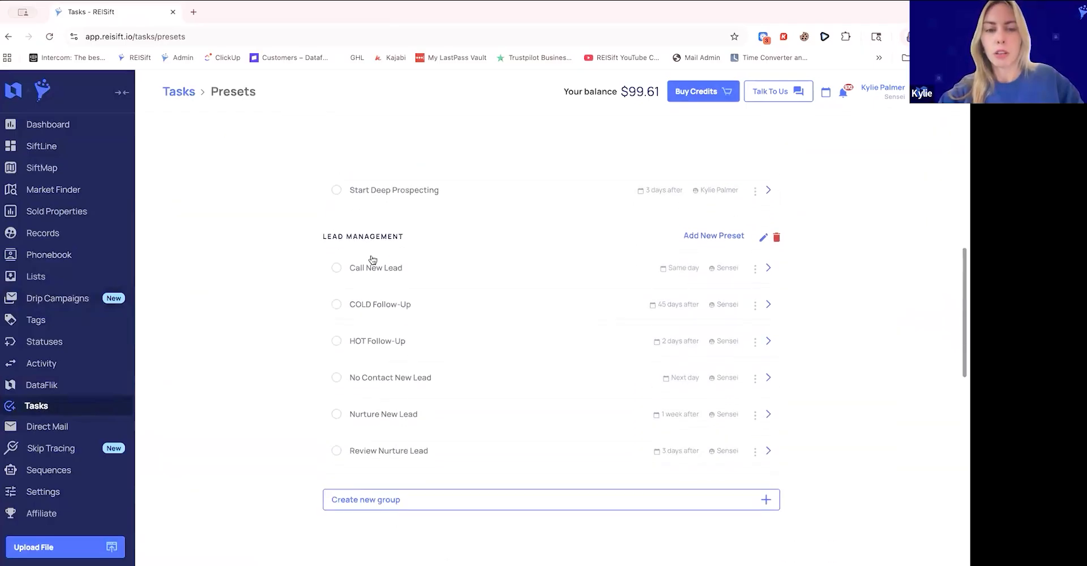
scroll(588, 238, "down", 1)
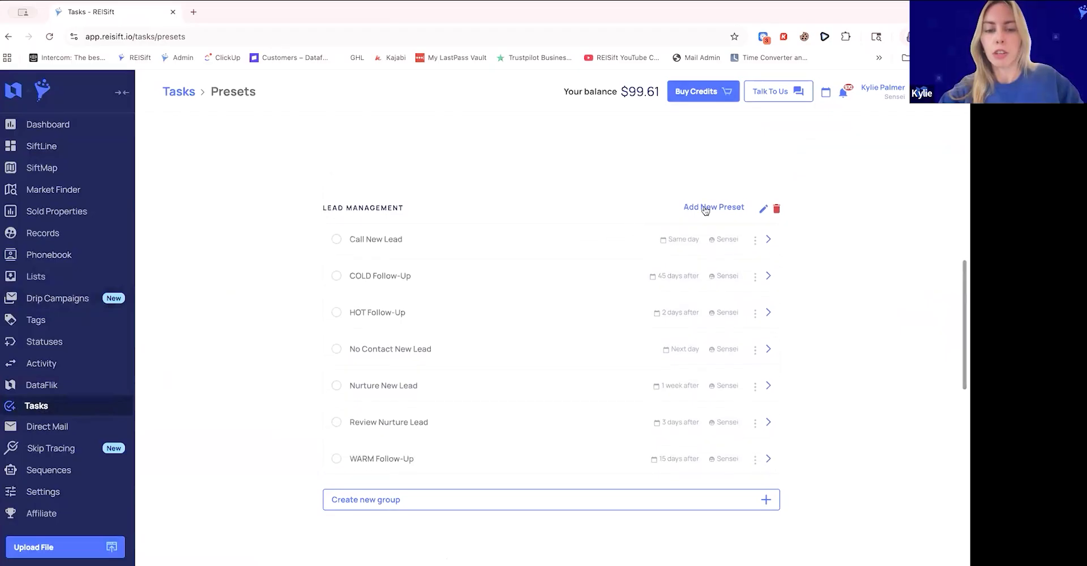
left_click(709, 208)
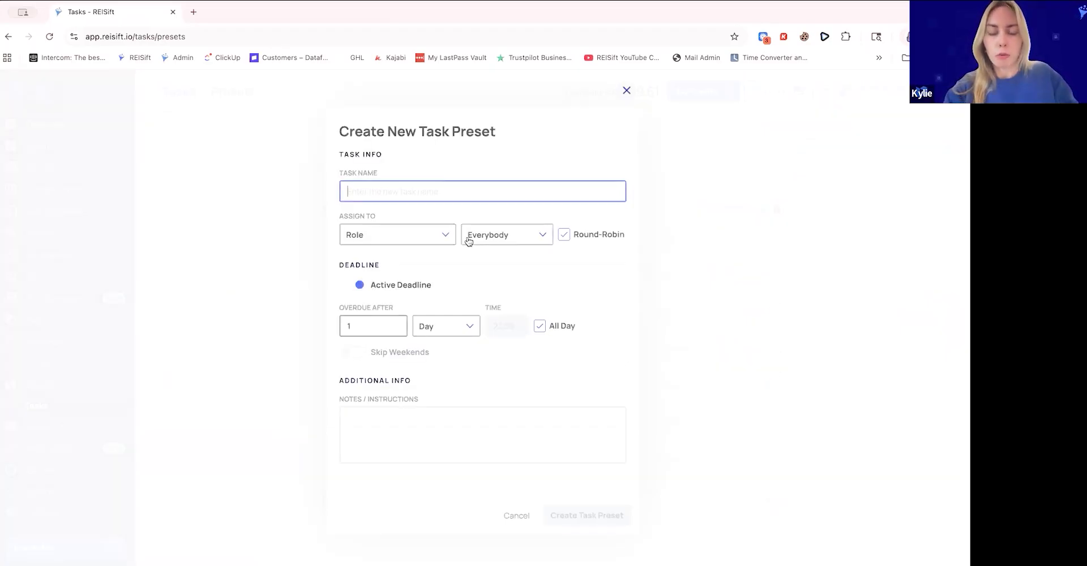
type("Call/")
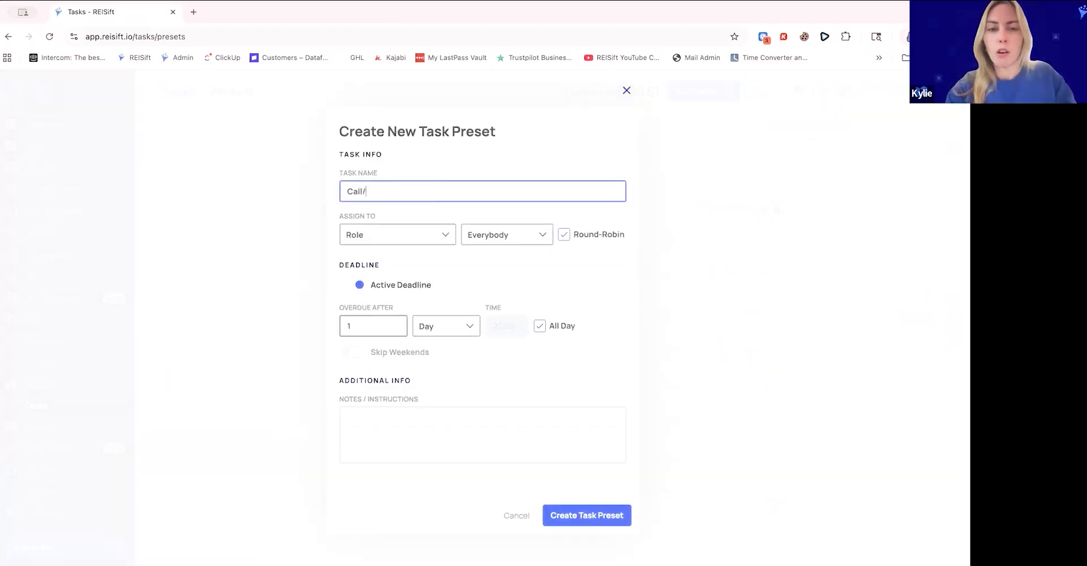
type(" Review Ghosting Lead")
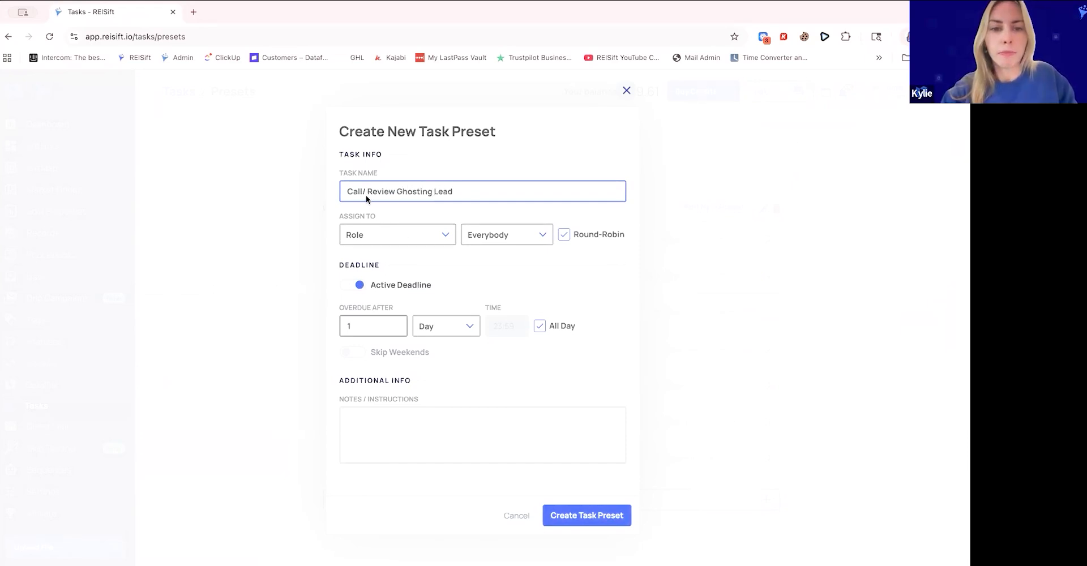
Assign the task preset to a specific user, choosing the account owner's full name, and create the preset
left_click(445, 235)
left_click(428, 284)
left_click(498, 241)
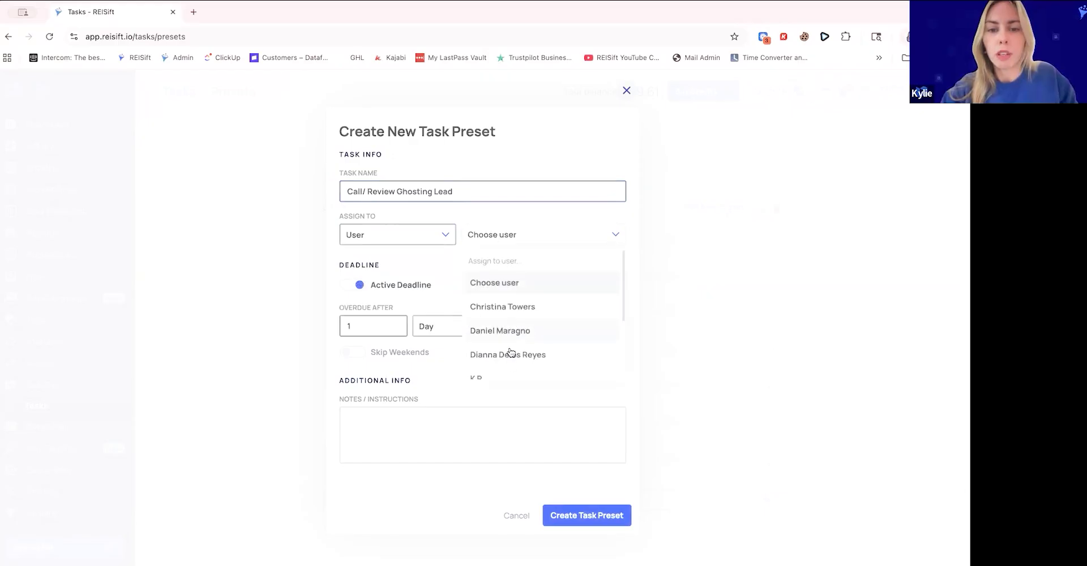
scroll(502, 293, "down", 3)
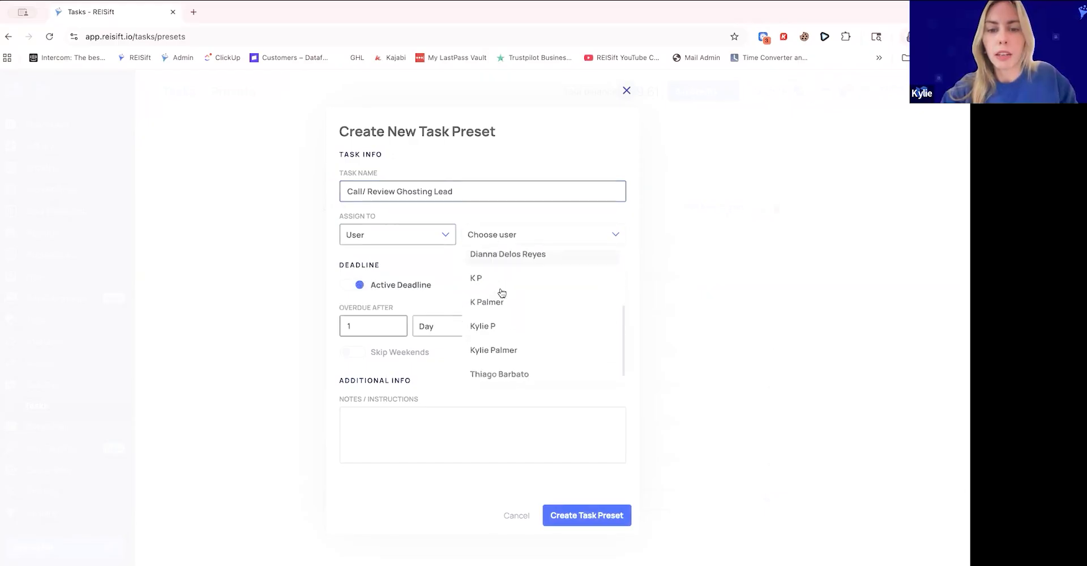
left_click(515, 340)
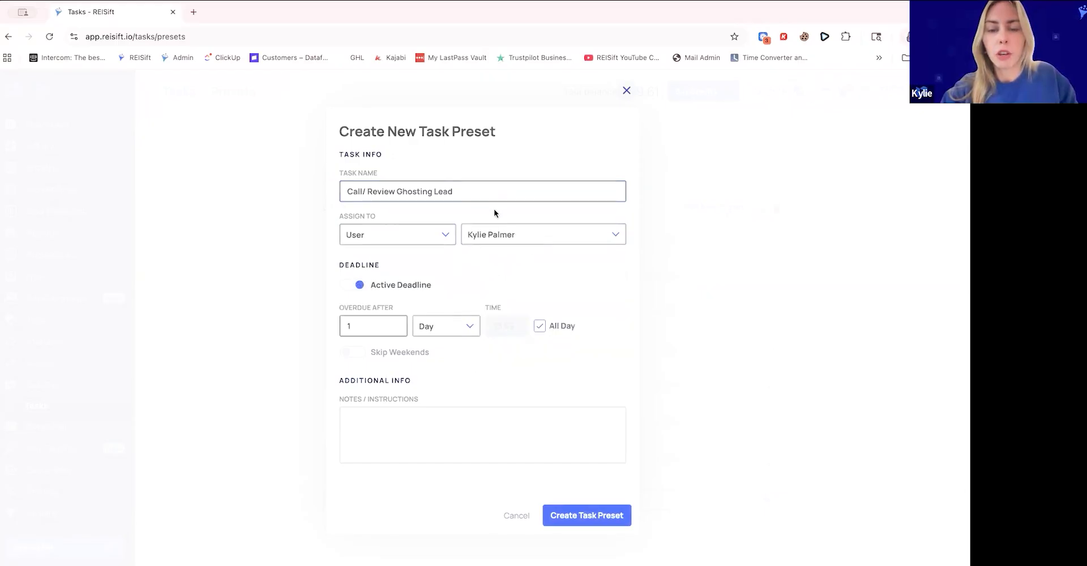
left_click(445, 237)
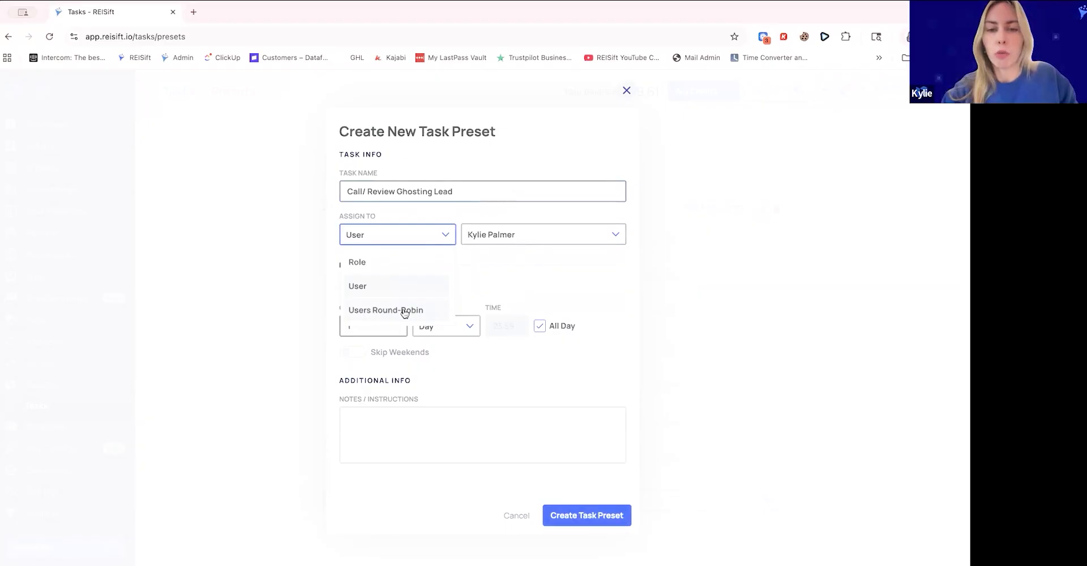
left_click(502, 263)
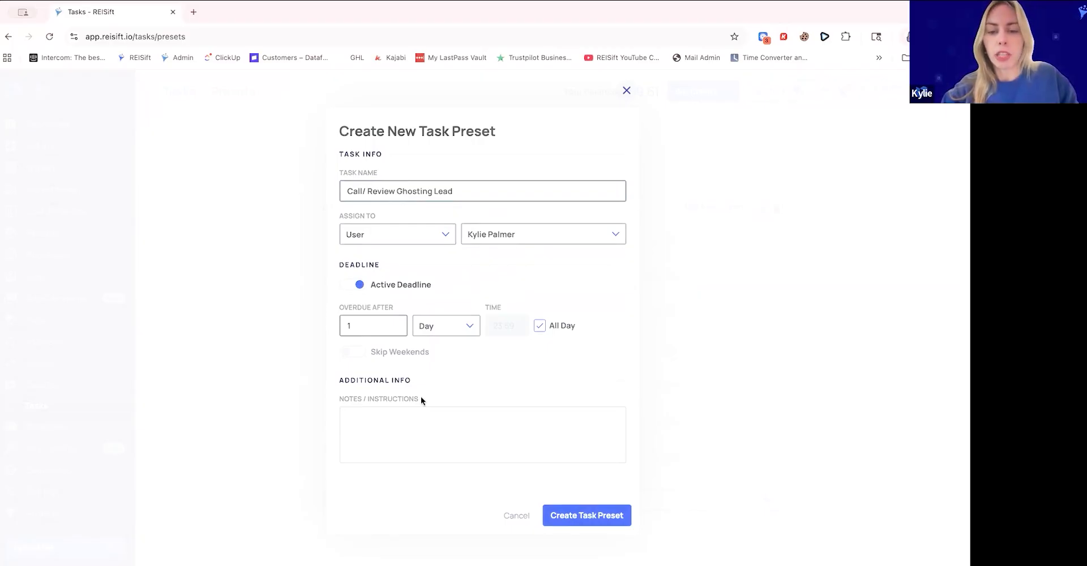
left_click(599, 519)
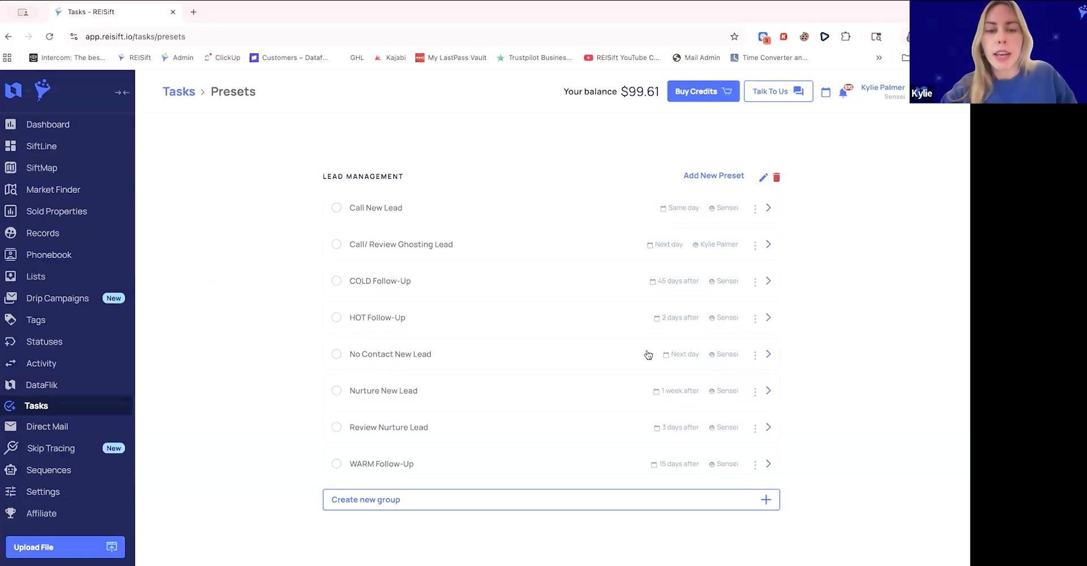
Start a new drip campaign titled "Ghosting Lead Follow Up"
left_click(65, 308)
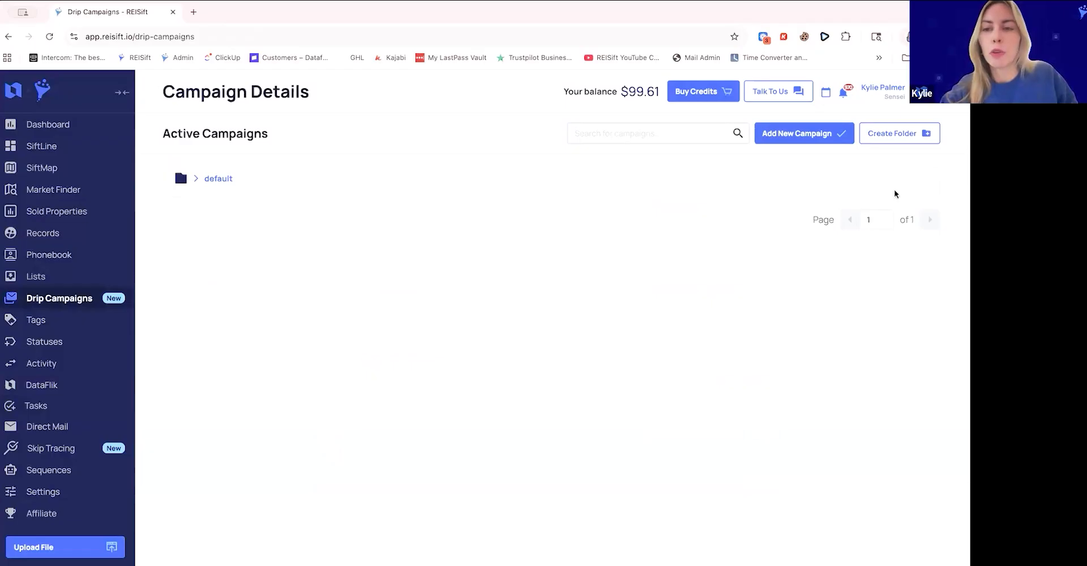
left_click(806, 135)
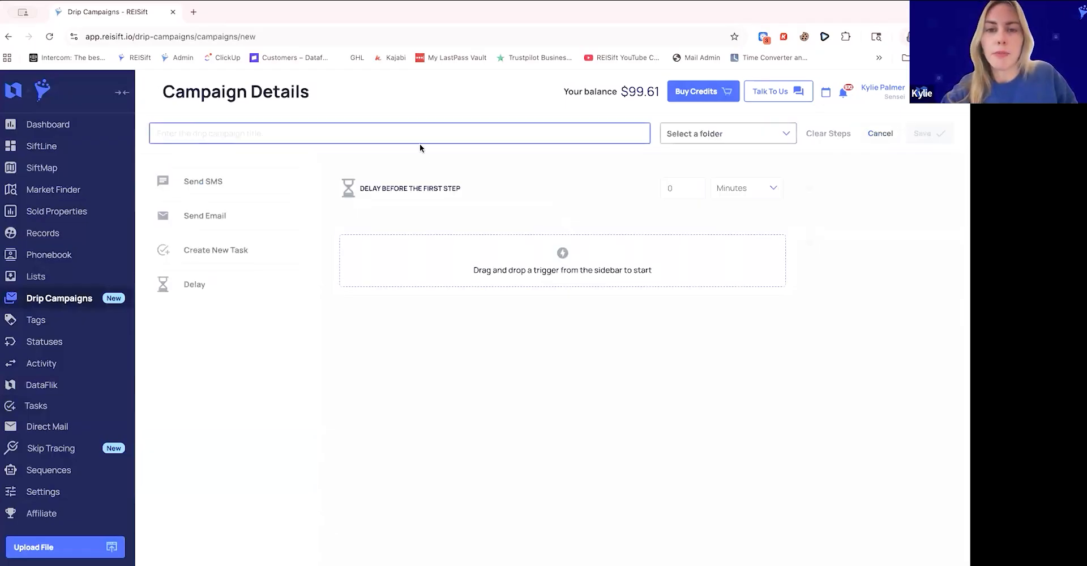
type("Gho")
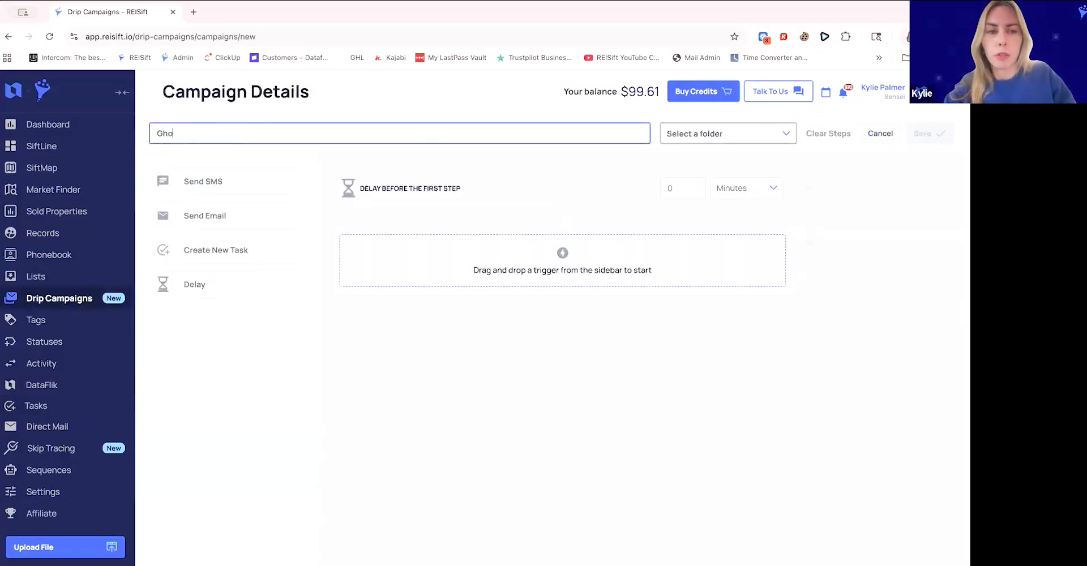
type("sting Lead Follow Up")
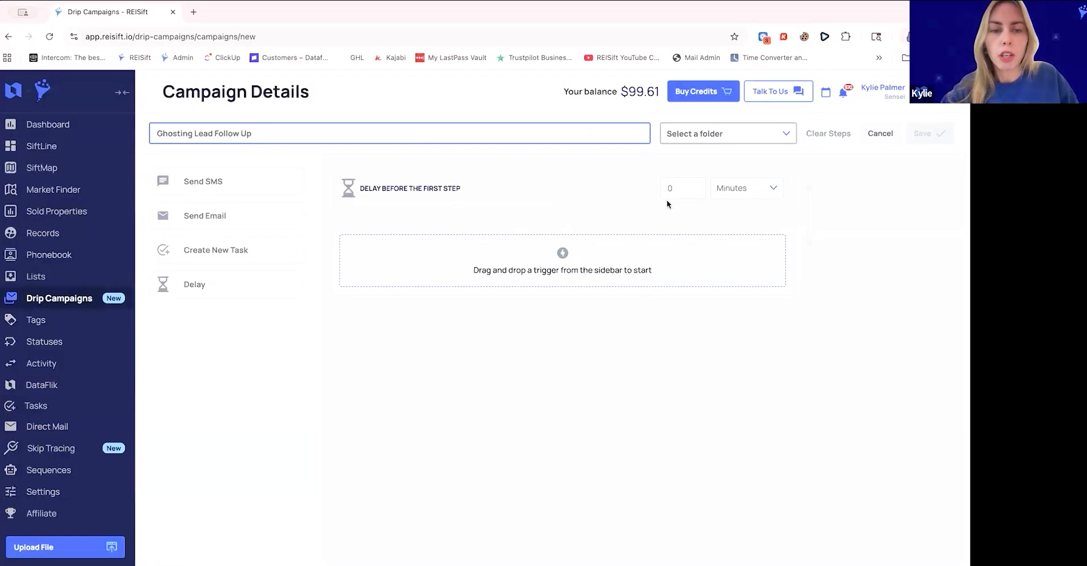
Set the delay before the campaign's first step to 30 days
left_click(671, 190)
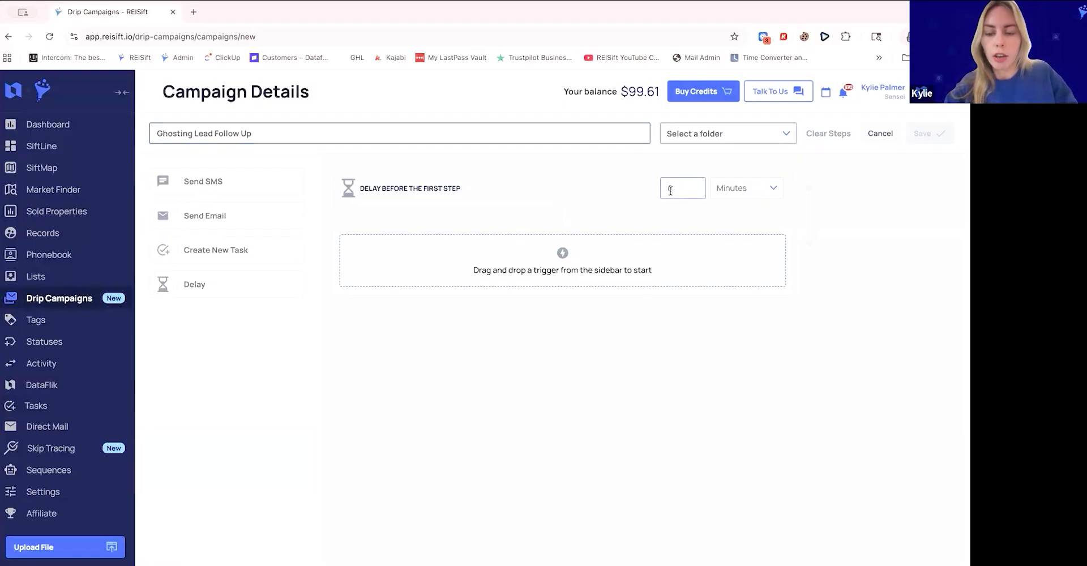
type("30")
left_click(725, 197)
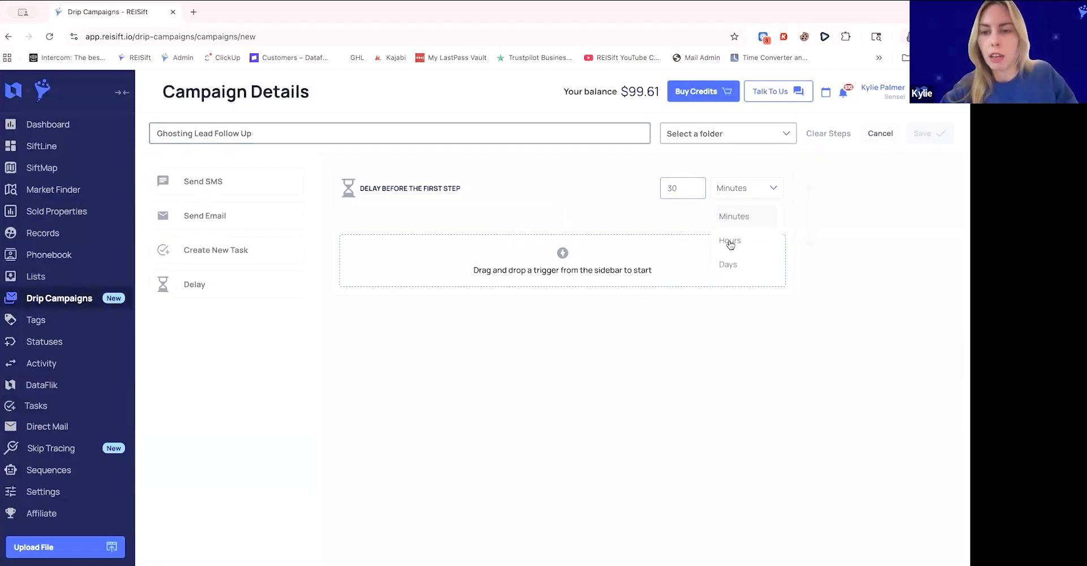
left_click(727, 265)
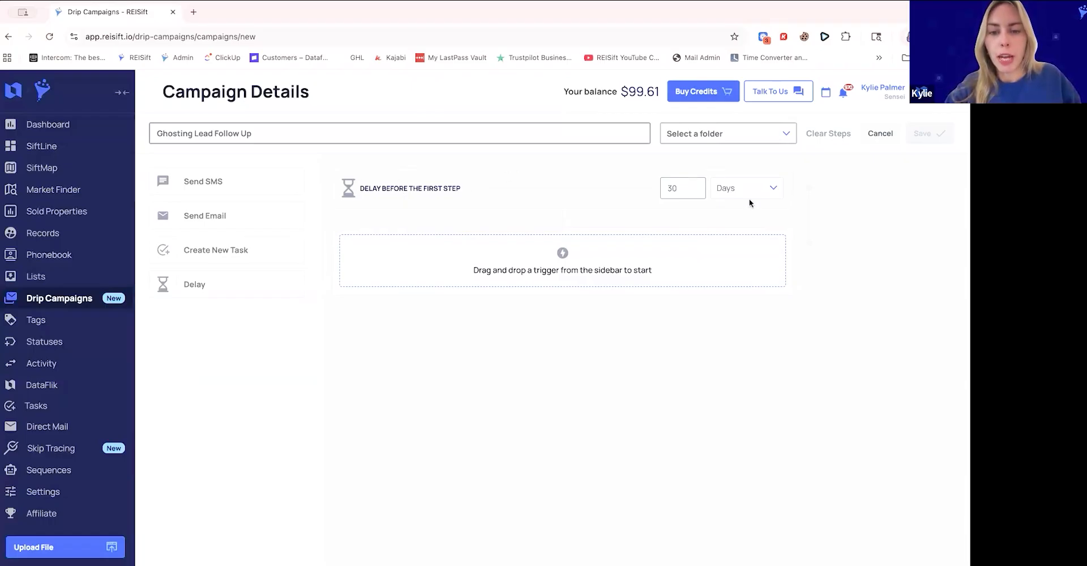
Add a Send SMS action after the initial delay and check its recipient options
left_click_drag(215, 181, 443, 257)
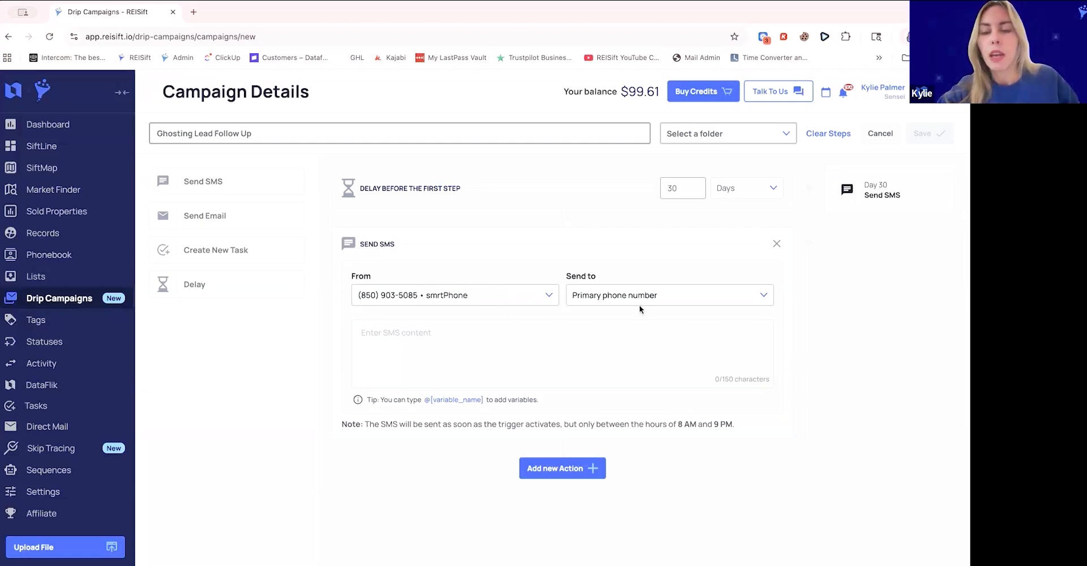
left_click(614, 299)
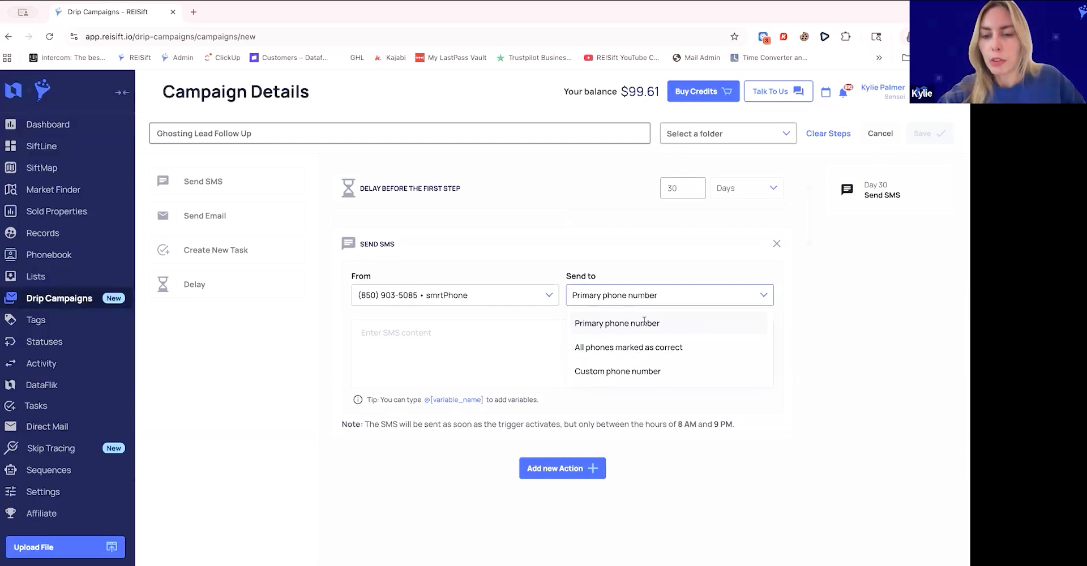
left_click(441, 335)
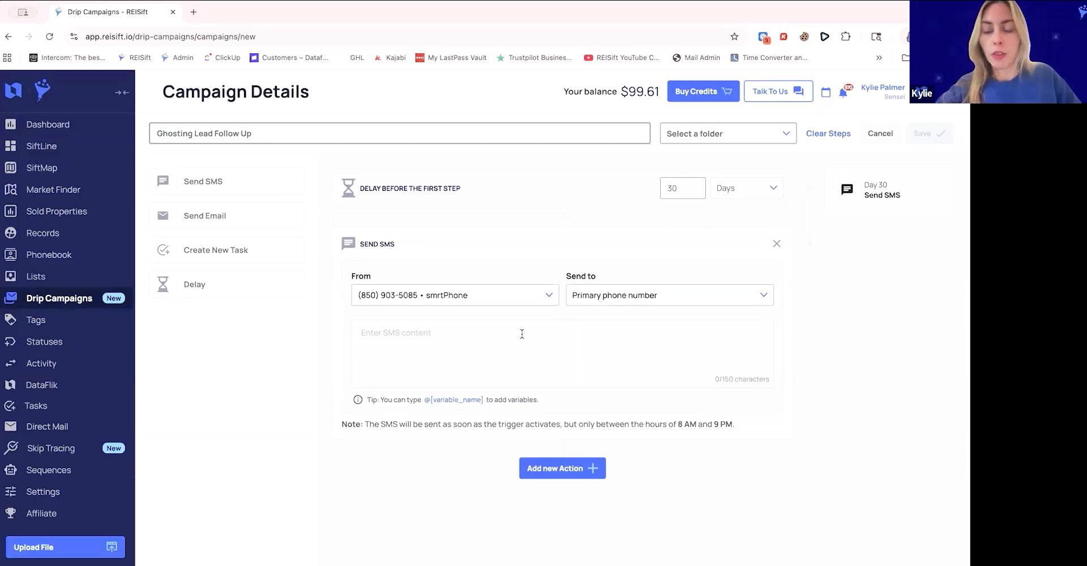
left_click(523, 334)
type("Hi @")
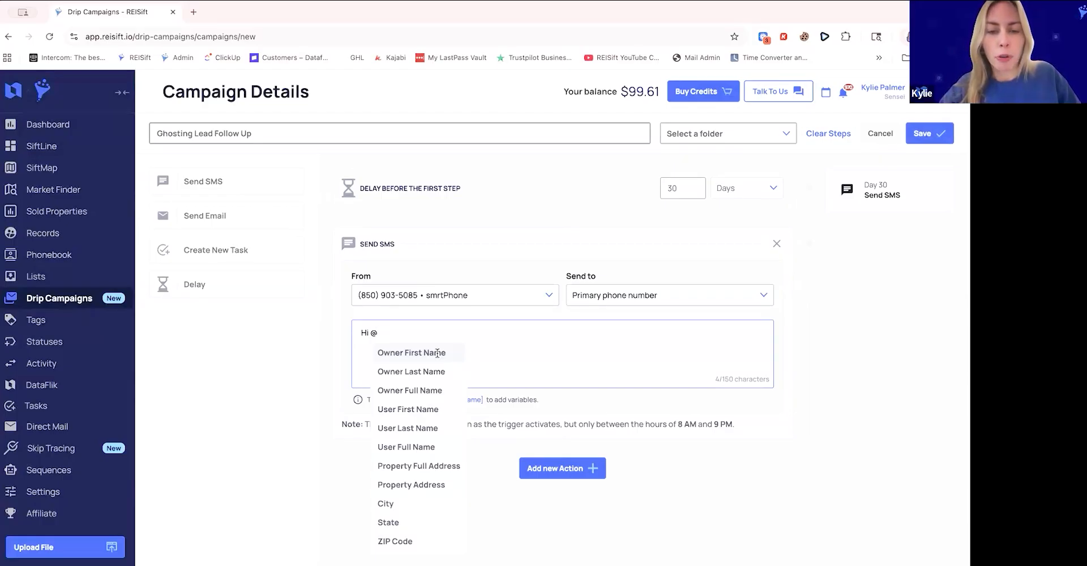
left_click(445, 351)
type(", It's @")
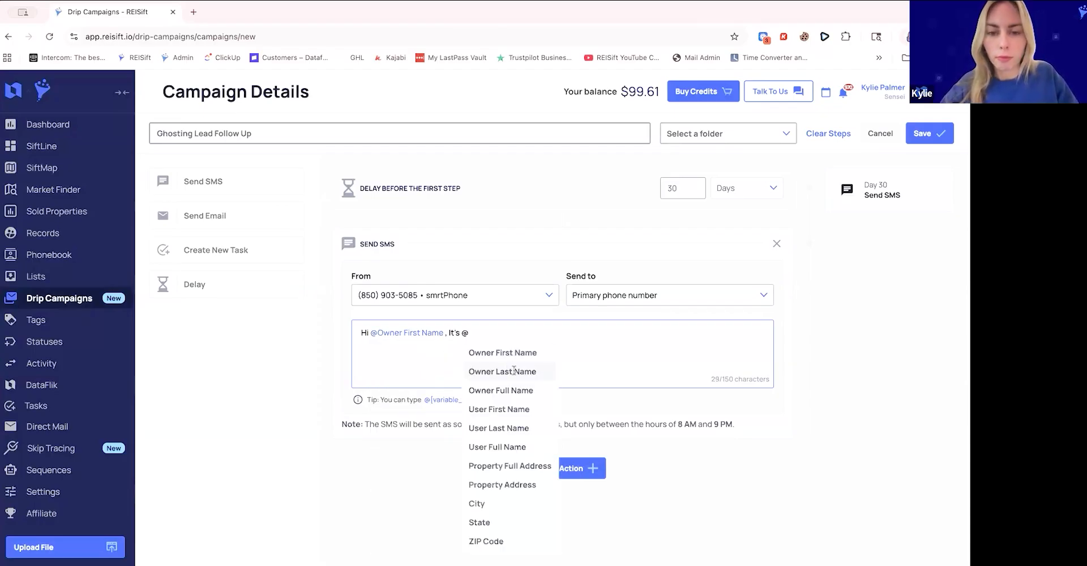
left_click(503, 410)
type(". Wha")
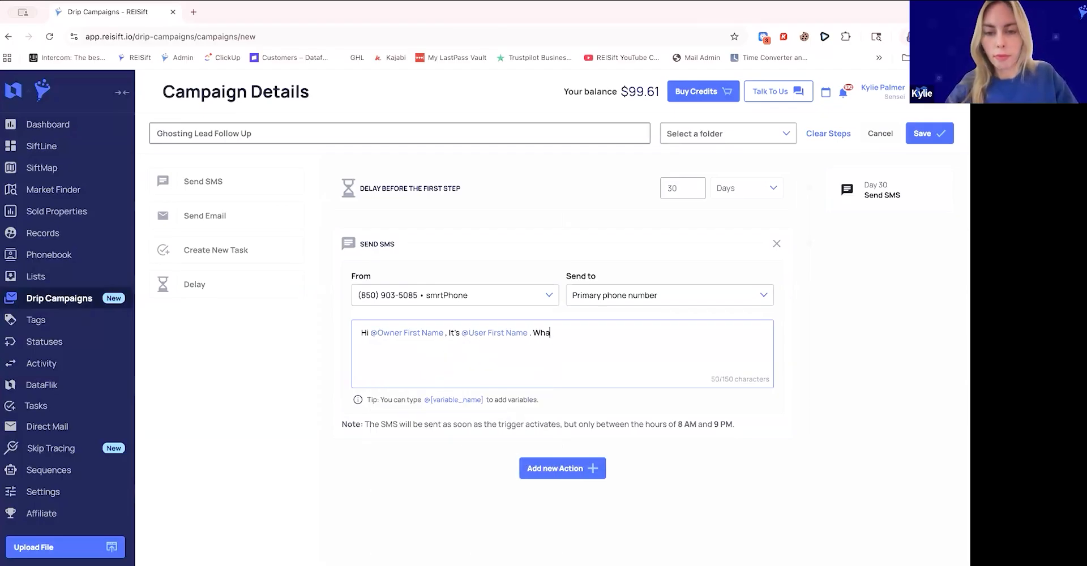
type("t are your plans for @")
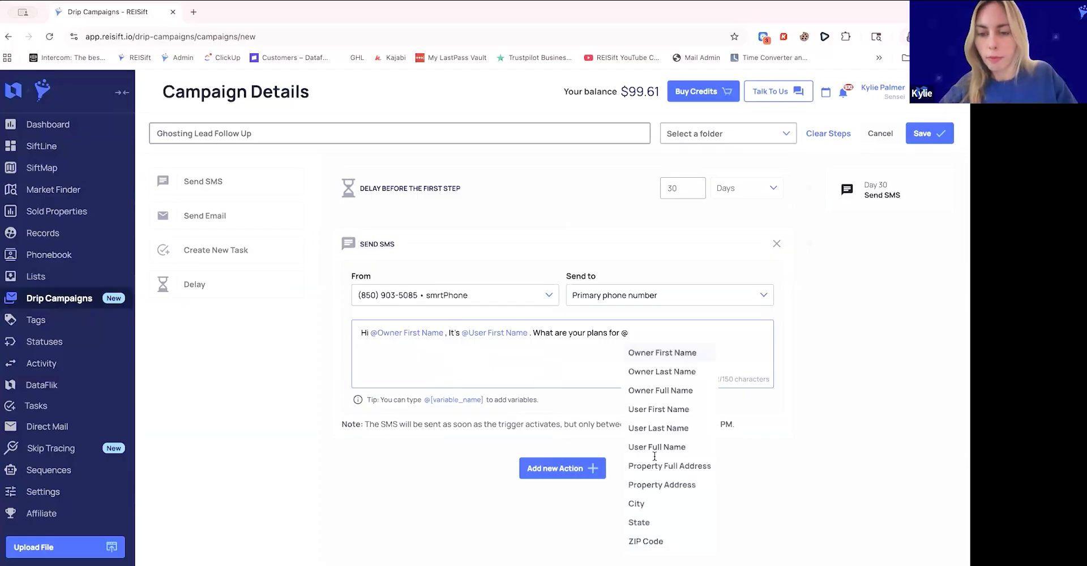
left_click(669, 484)
type("?")
type("Just text or call this number.")
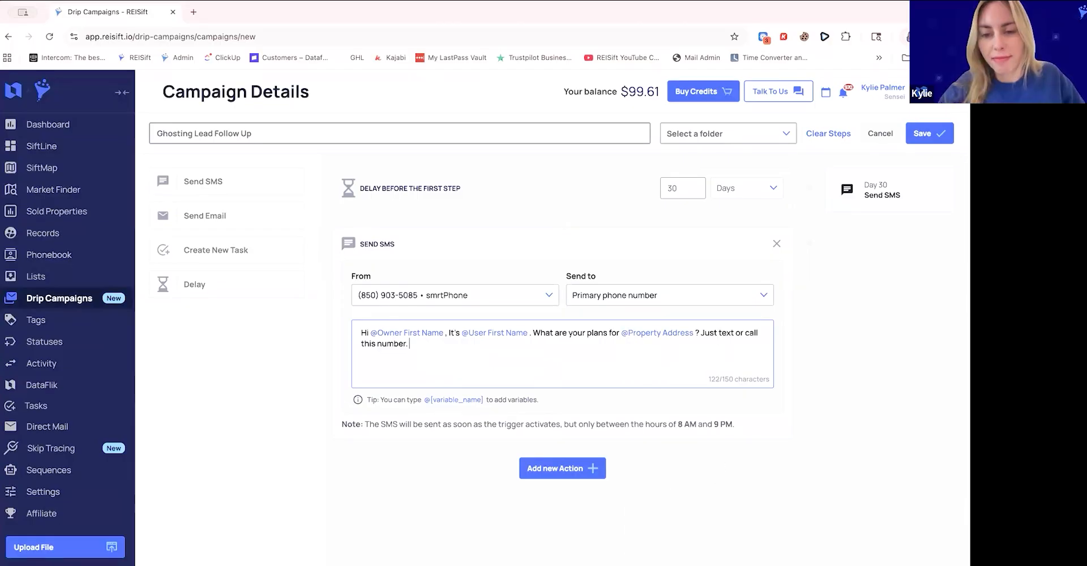
Add a Delay action of 30 days after the Send SMS action
left_click(549, 475)
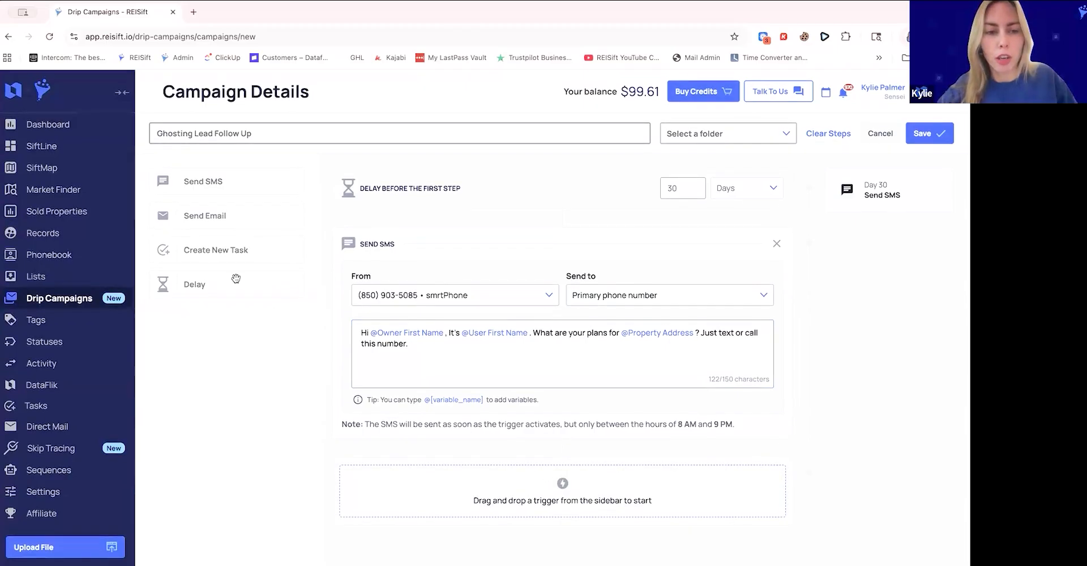
left_click_drag(235, 285, 498, 490)
left_click(657, 482)
key("BackSpace")
type("30")
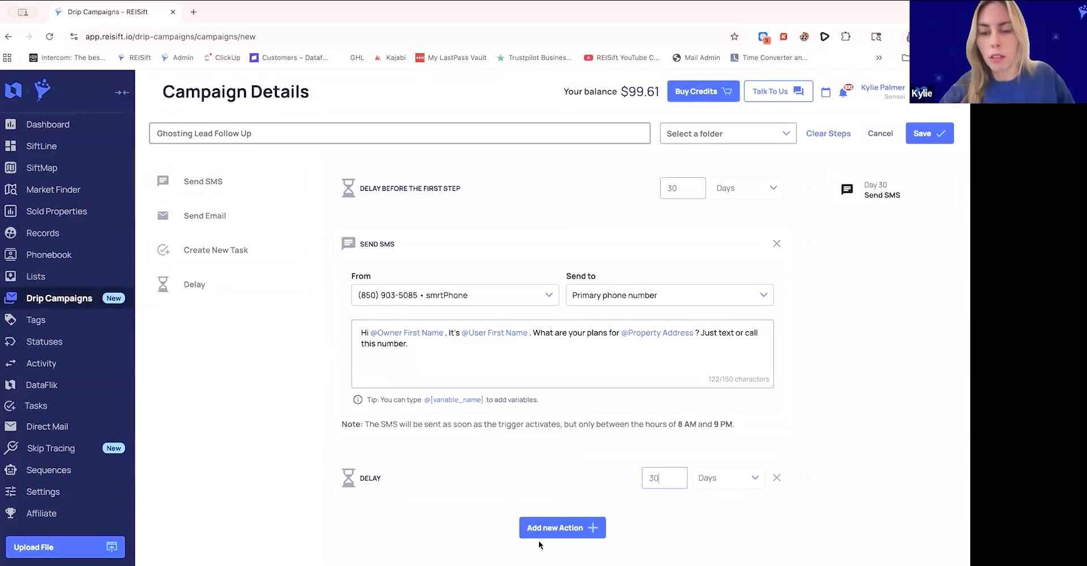
Add a Send Email action after the second 30-day delay
left_click(541, 531)
scroll(409, 463, "down", 1)
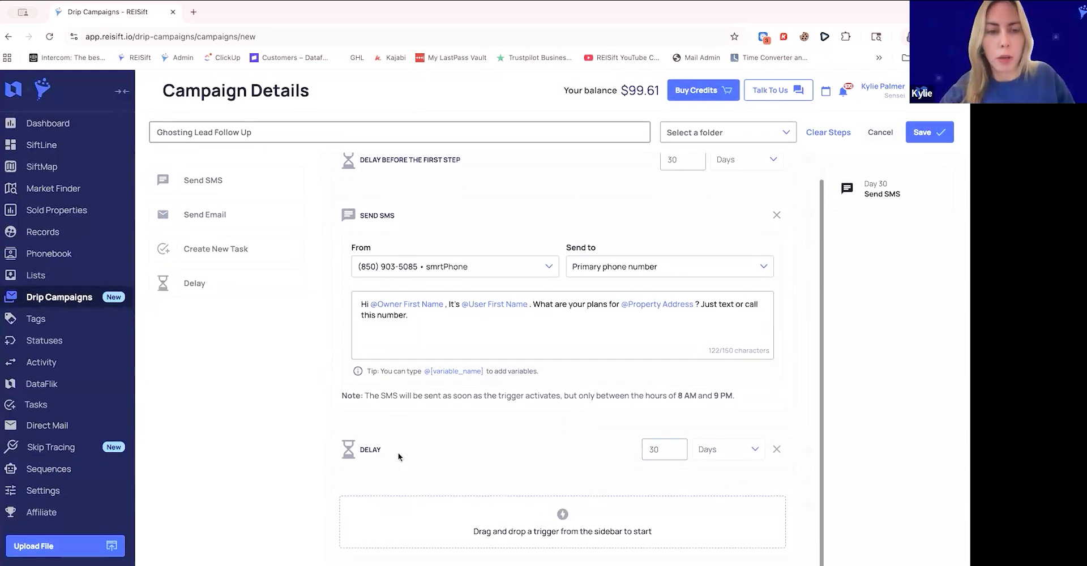
left_click_drag(229, 213, 577, 515)
scroll(650, 481, "down", 3)
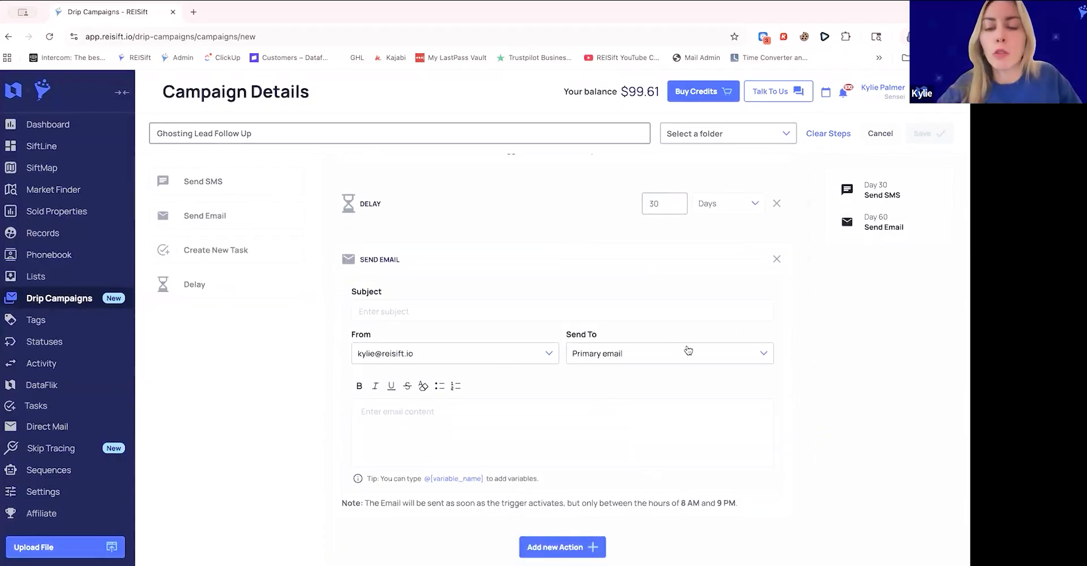
Check the email's recipient options and set its subject to "No Hassle Cash Sale Process"
left_click(670, 354)
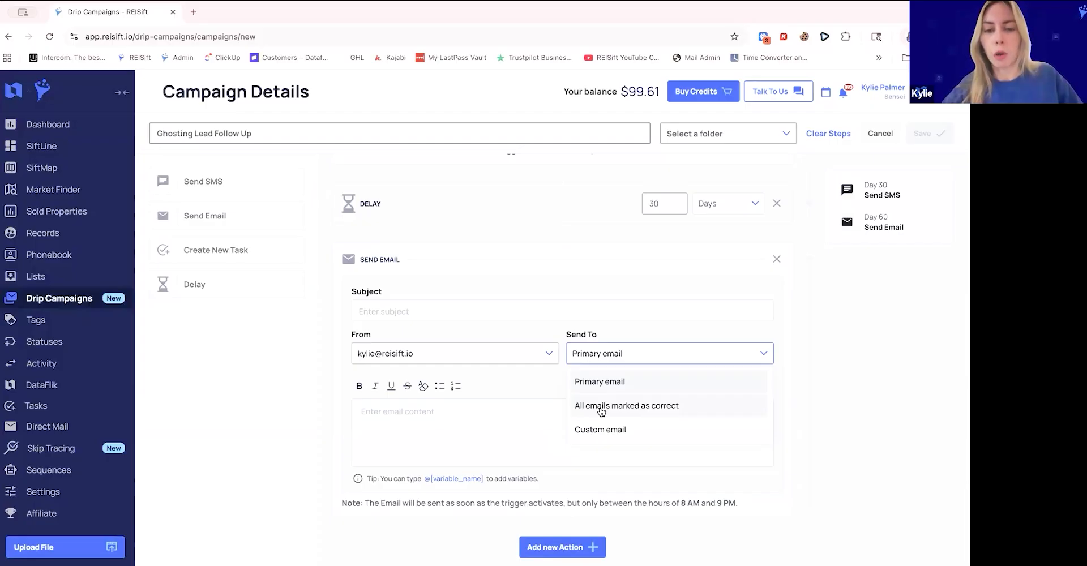
left_click(482, 312)
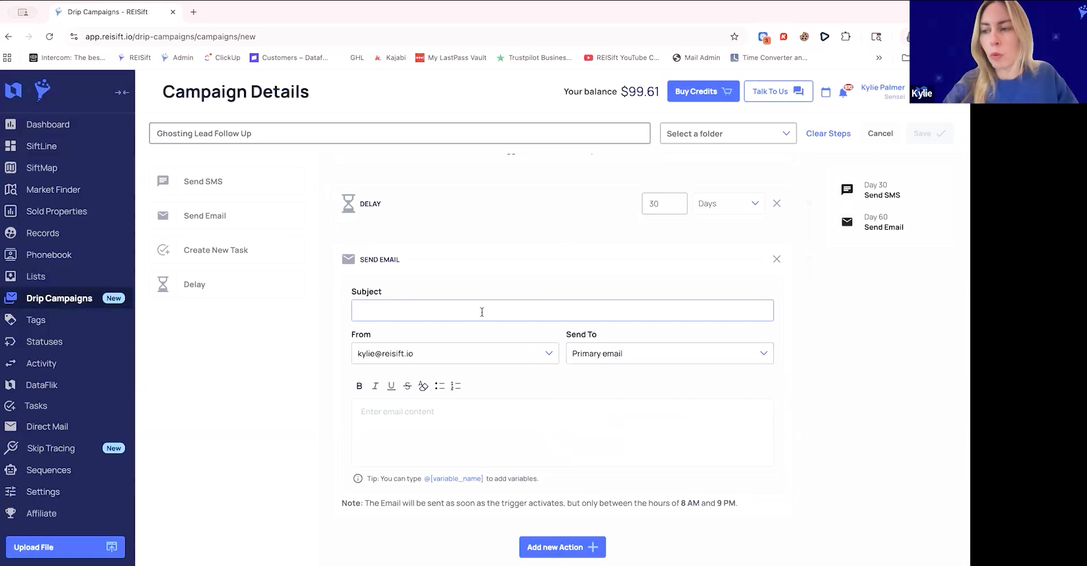
type("No Hassle Cash Sale Process")
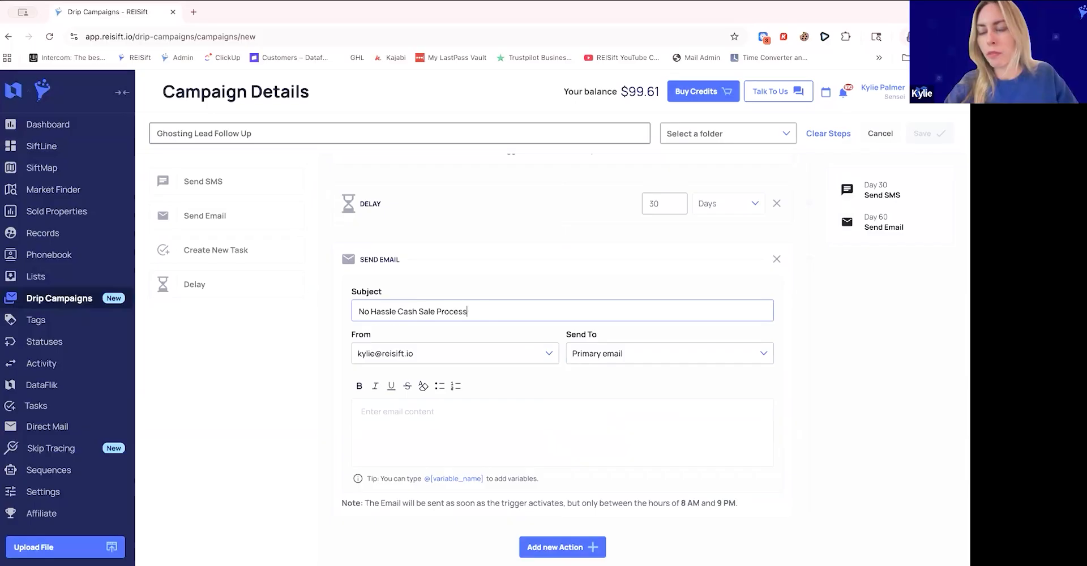
left_click(464, 422)
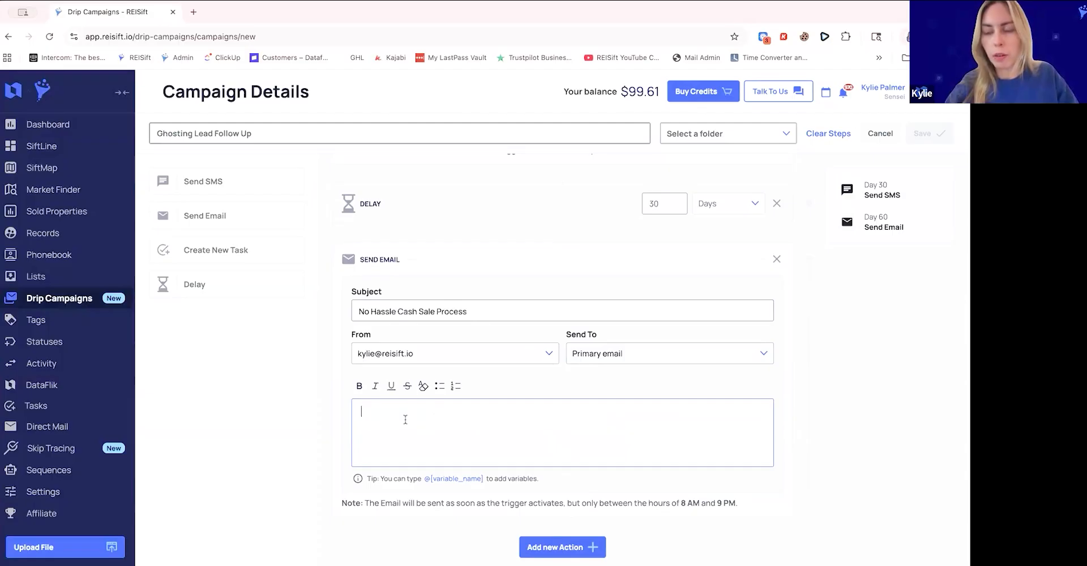
type("Hi @")
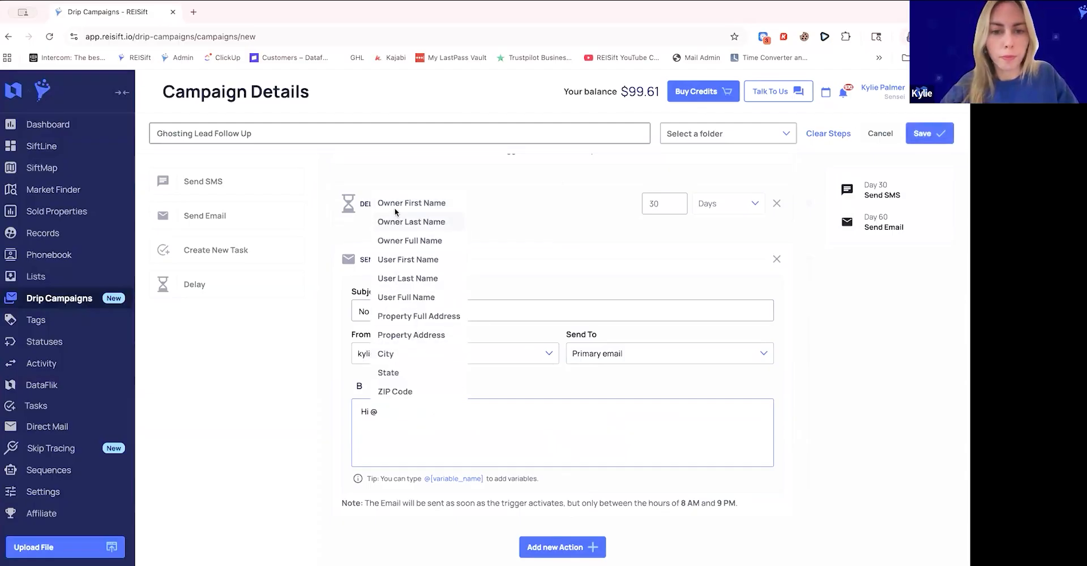
left_click(395, 207)
type(",")
key("Return")
type("Here's")
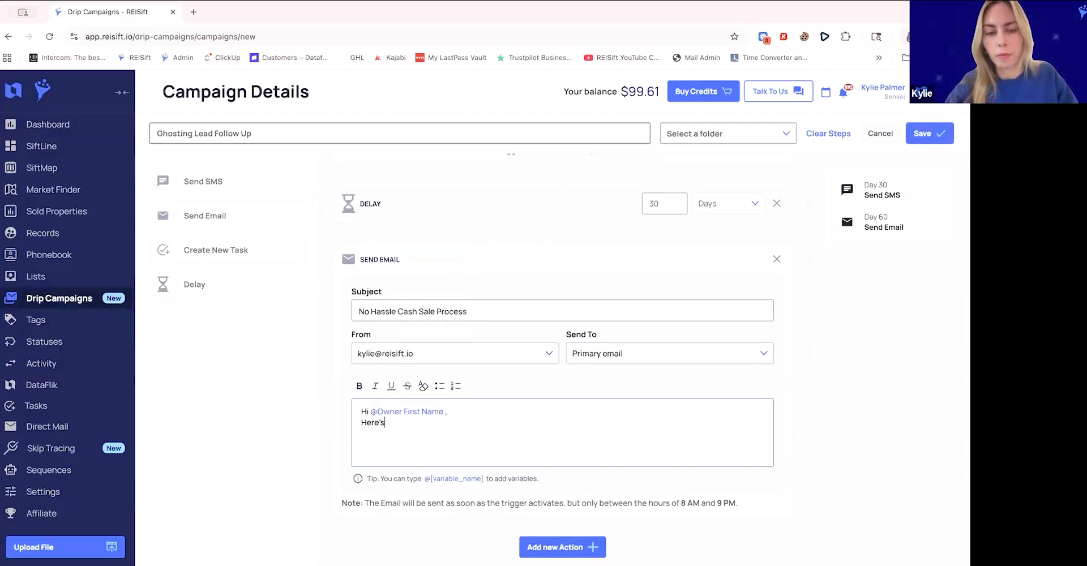
type(" exactly how our cash buying process works:")
key("Return")
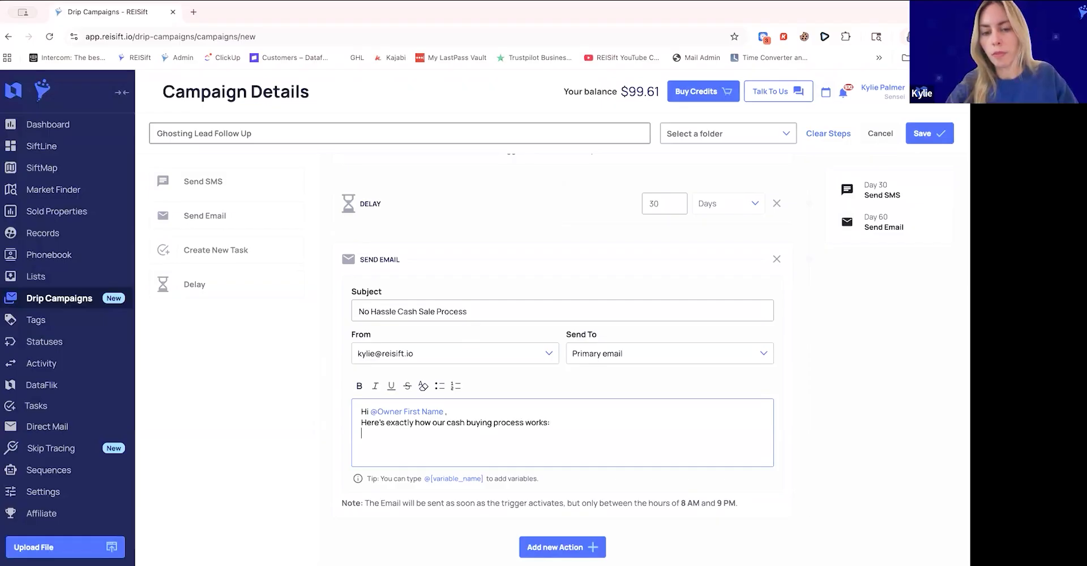
Add the email lines "Fair cash offer within 24 hours", "No repairs needed - we buy as is.", "Close in 7-14 days" and "No realtor fees or commissions."
type("Fair cash offer with")
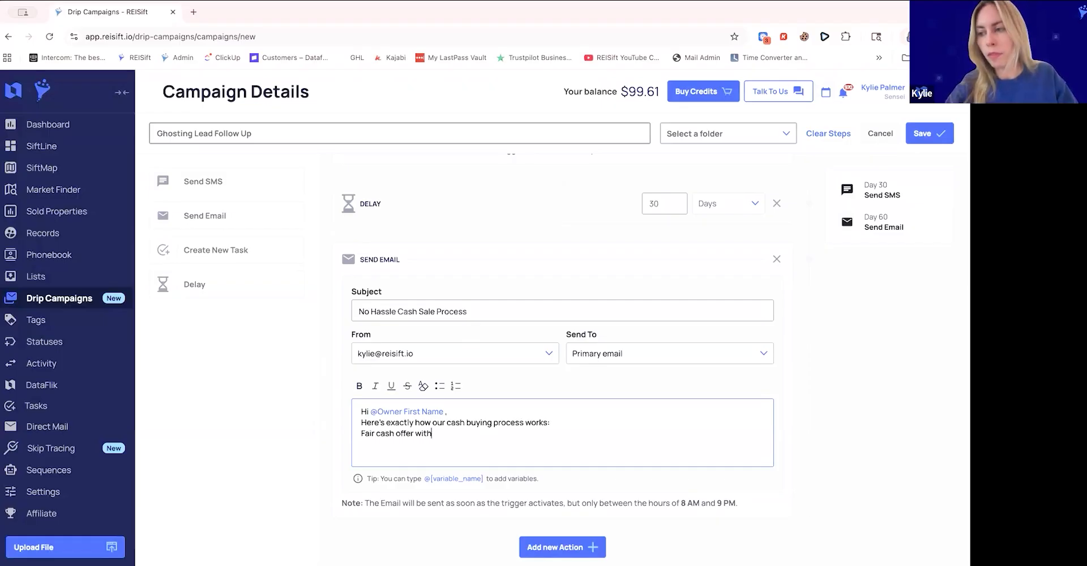
type("in 24 hours")
key("Return")
type("No repairs needed - we buy as")
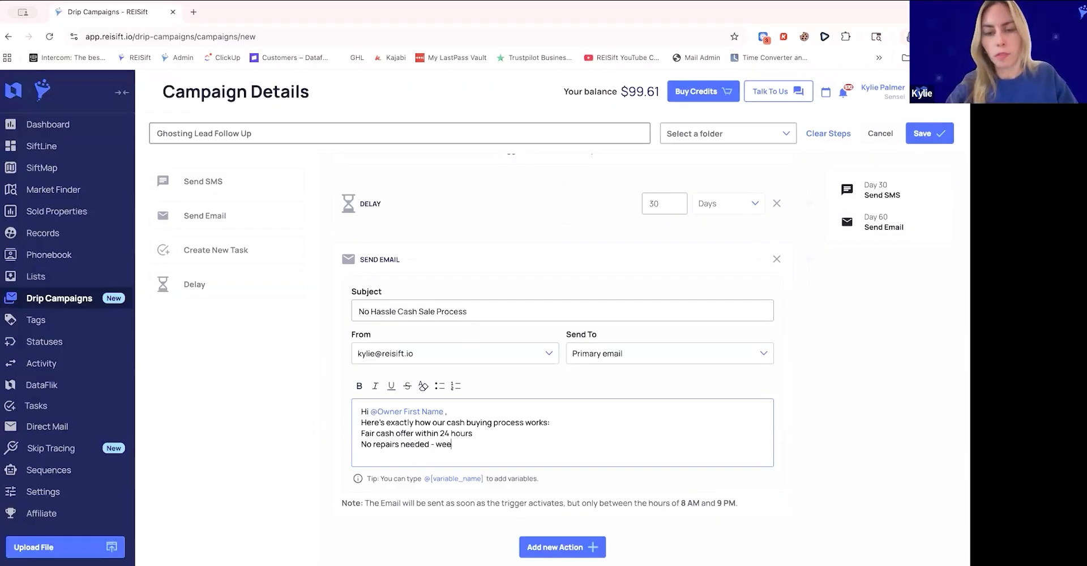
type(" is.")
key("Return")
type("Close in")
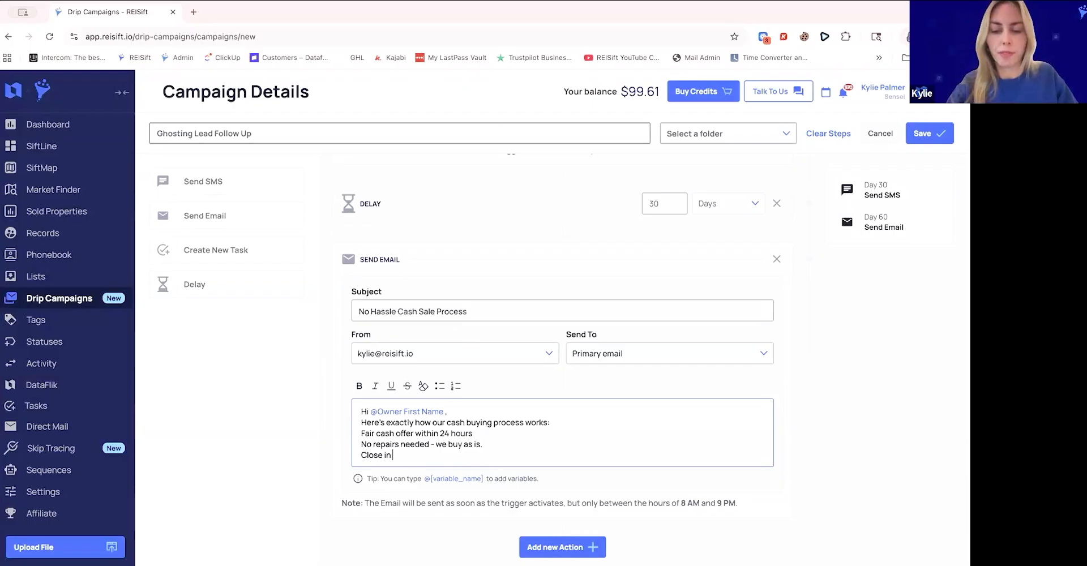
type(" 7-14 days")
key("Return")
type("No real")
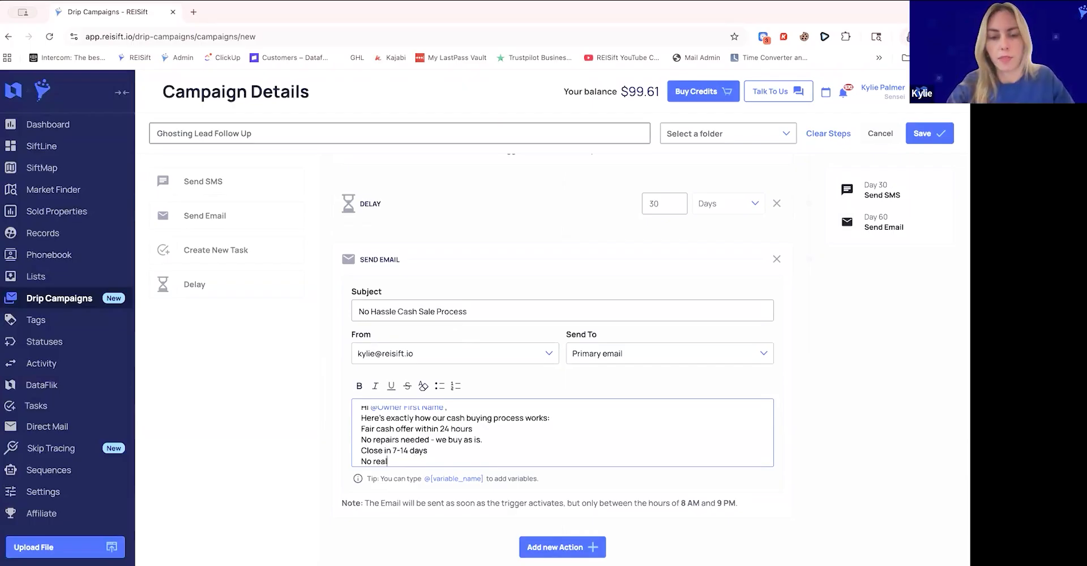
type("tor fees or commissions.")
key("Return")
key("Return")
type("Questions?")
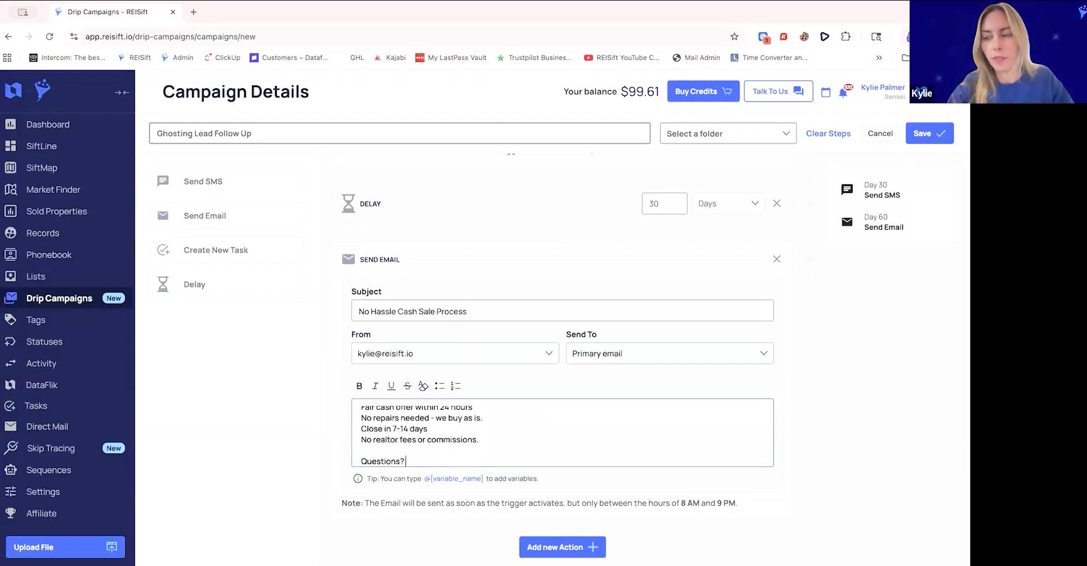
type(" Just reply to this email.")
key("Return")
type("Best,")
key("Return")
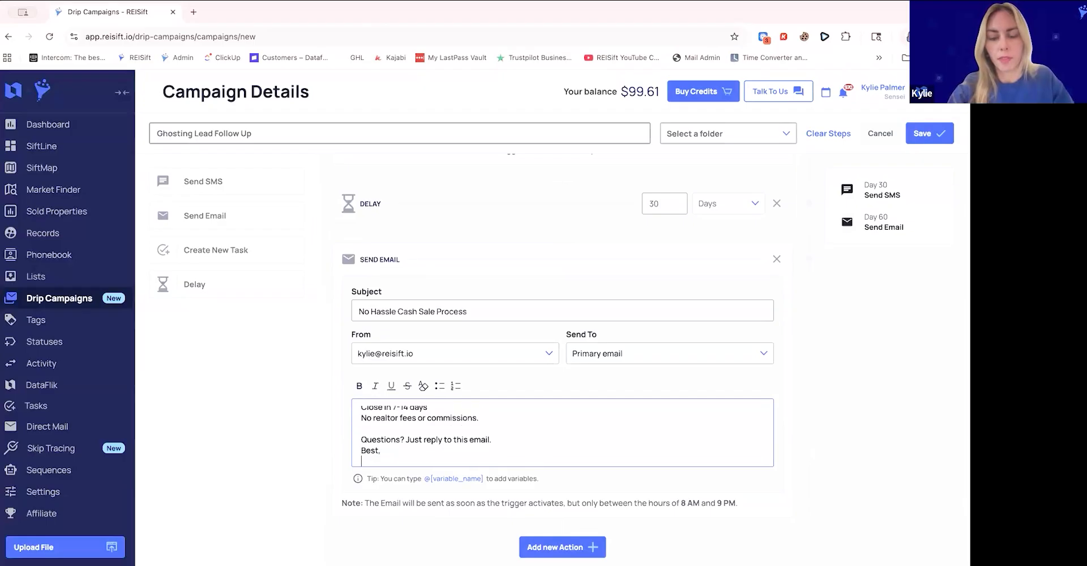
type("@")
left_click(398, 309)
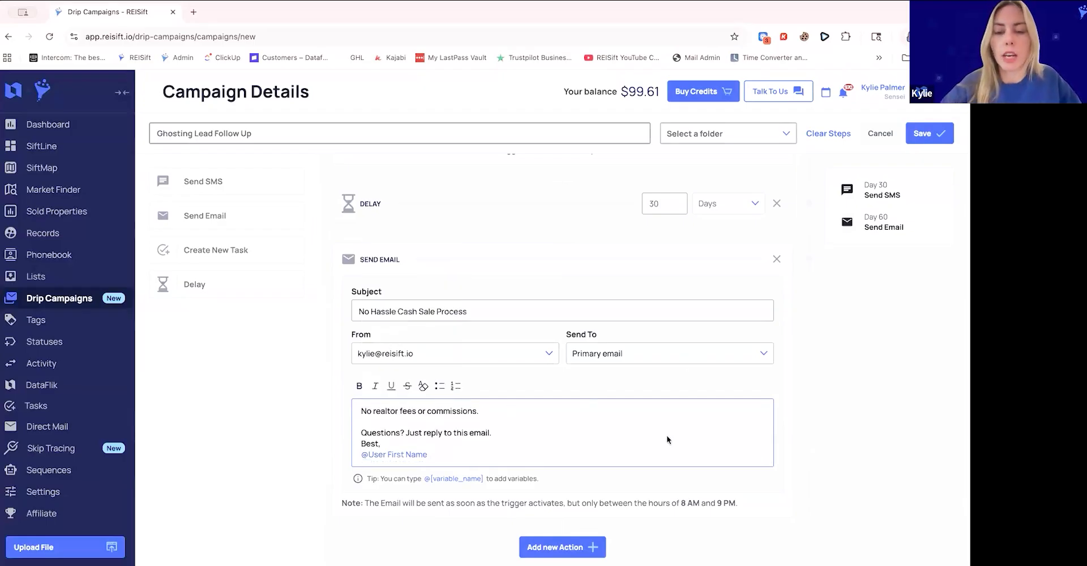
Add a Delay action of 30 days after the Send Email action
left_click(552, 547)
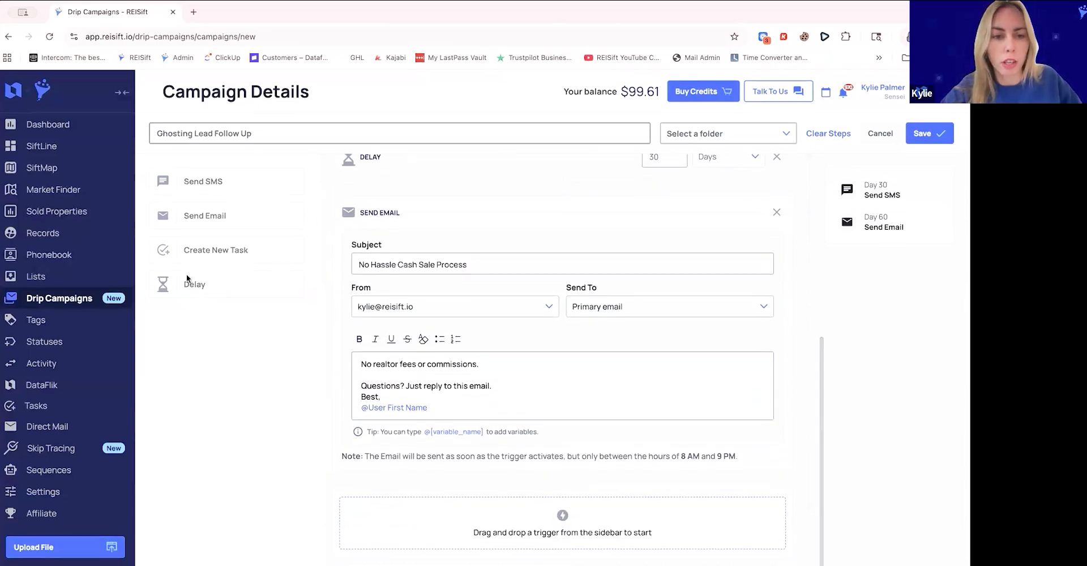
left_click_drag(187, 278, 442, 517)
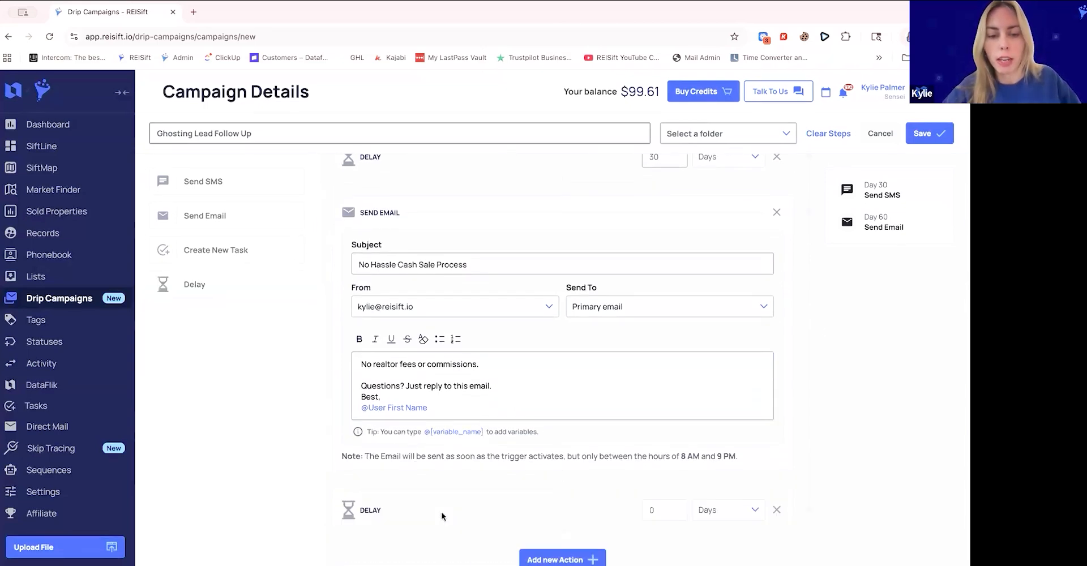
left_click(657, 510)
type("30")
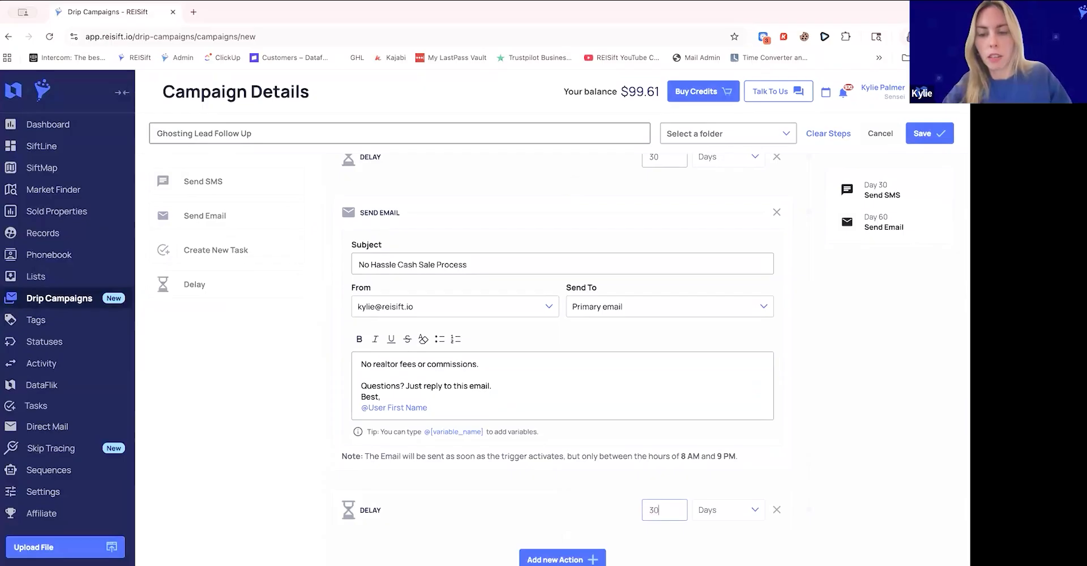
Add a Create New Task action after the last 30-day delay
scroll(558, 527, "down", 1)
left_click(559, 526)
scroll(434, 456, "down", 1)
left_click_drag(243, 251, 491, 505)
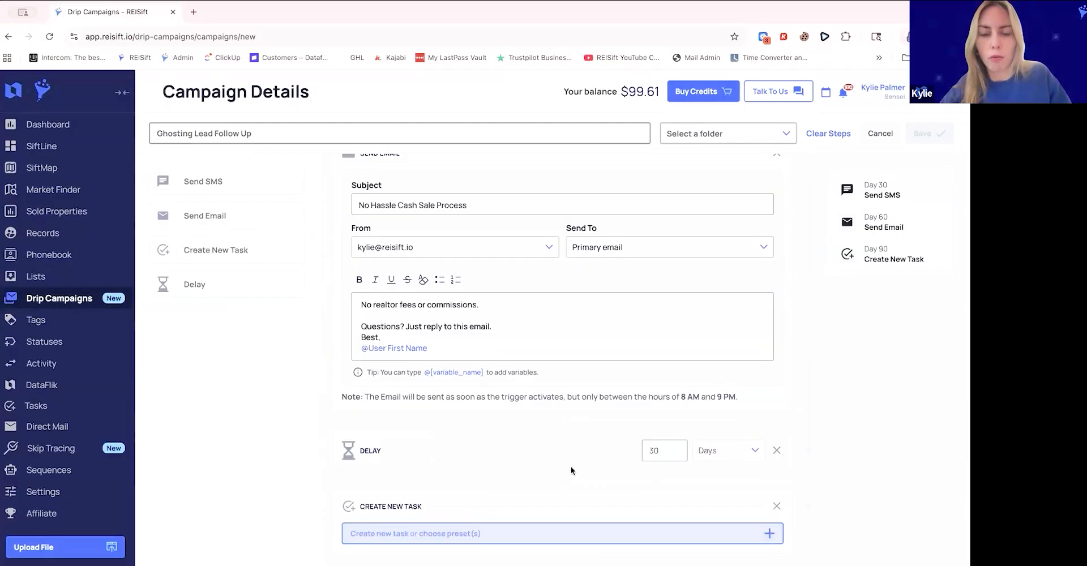
Use the "Call/ Review Ghosting Lead" preset for the new task action and save the campaign
scroll(571, 470, "down", 1)
left_click(499, 493)
left_click(515, 160)
scroll(357, 270, "down", 3)
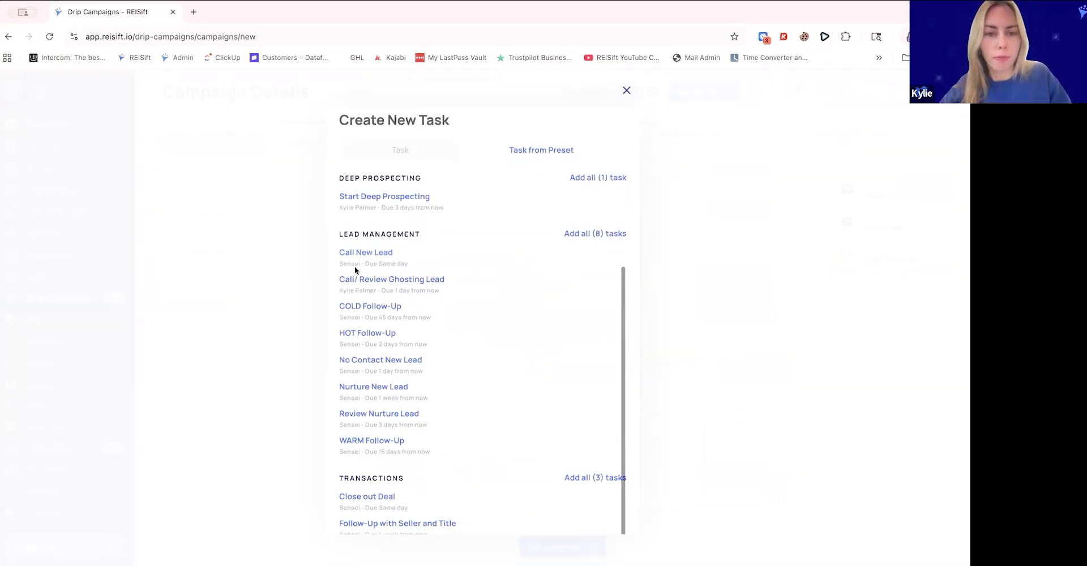
scroll(433, 269, "down", 1)
left_click(426, 262)
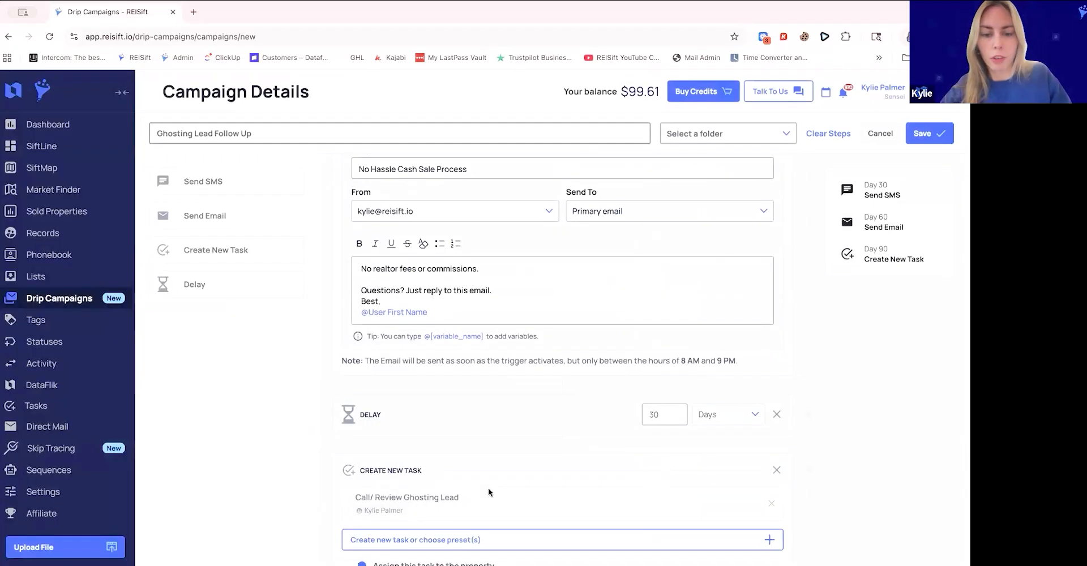
scroll(717, 444, "down", 3)
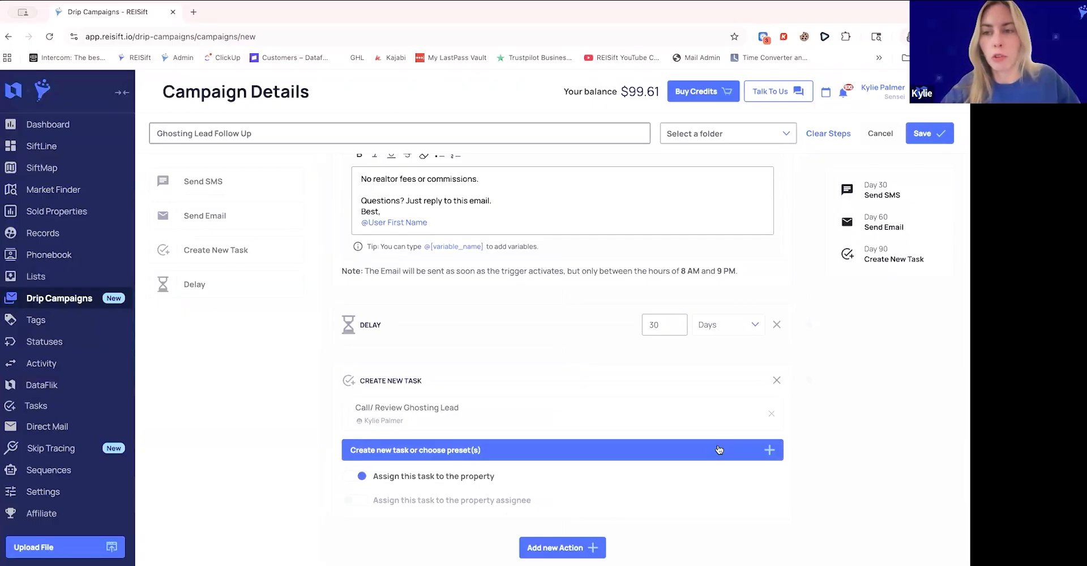
left_click(919, 136)
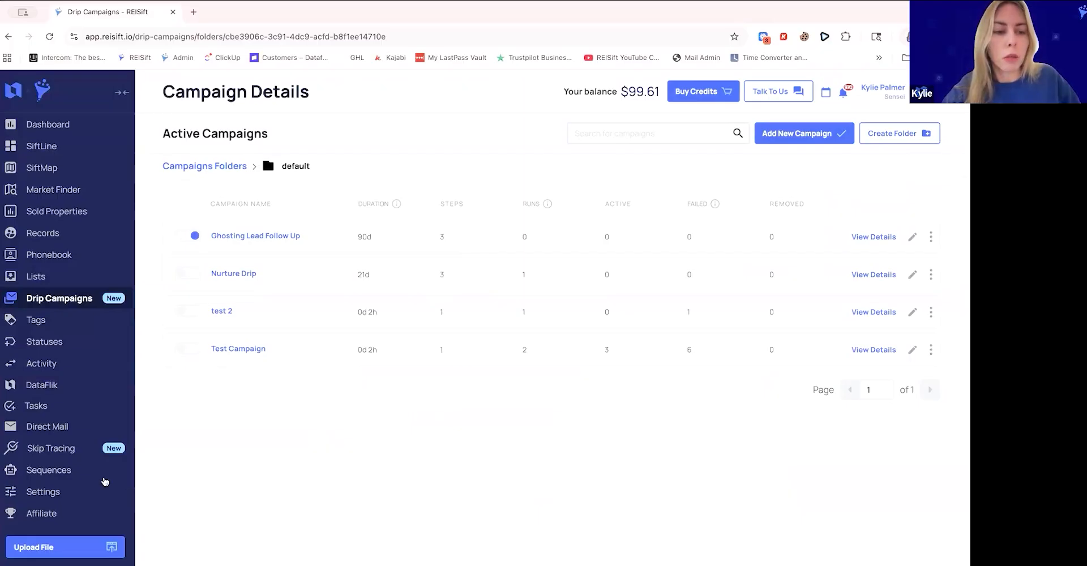
Open the "[CLEAR] Ghosting" sequence from the Lead Management sequence folder for editing
left_click(104, 479)
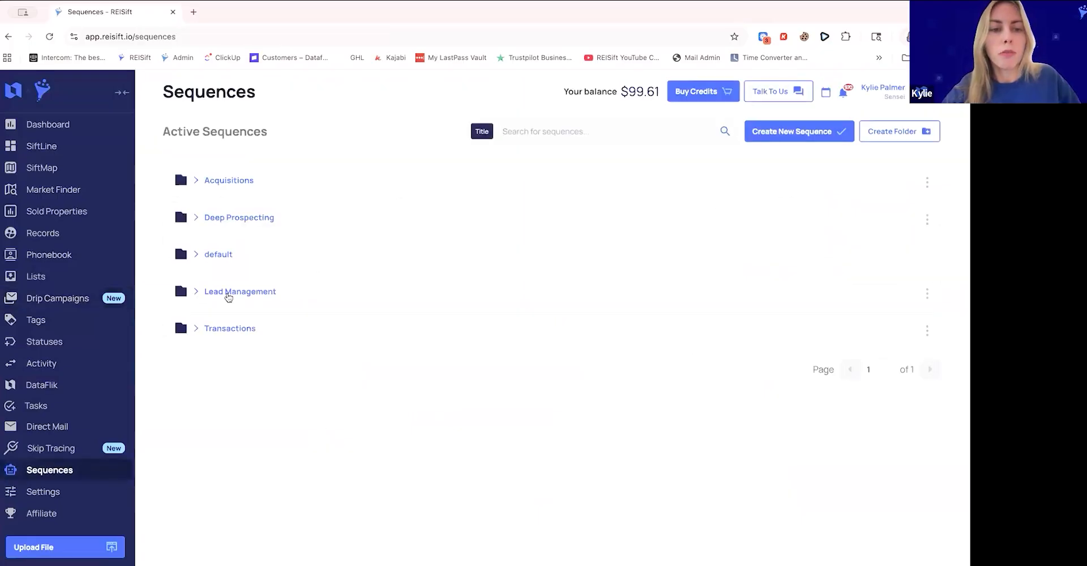
left_click(227, 293)
scroll(229, 295, "down", 3)
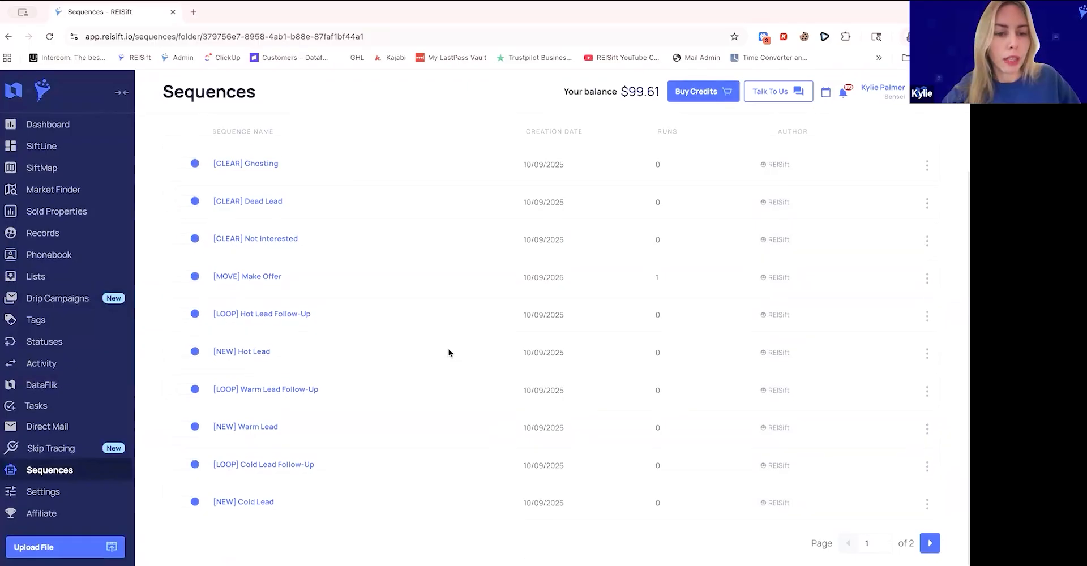
scroll(448, 348, "up", 1)
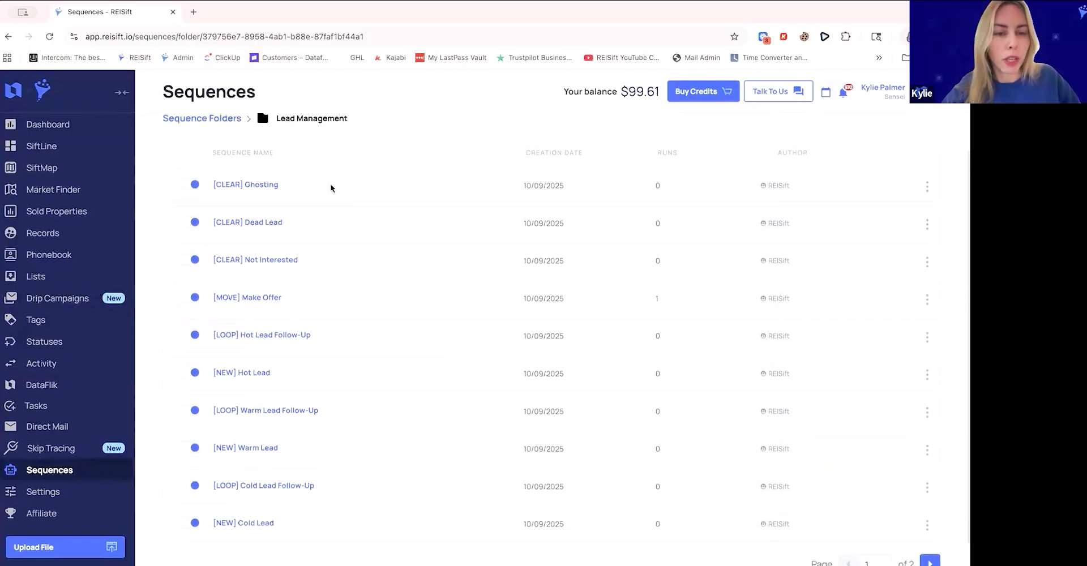
left_click(262, 187)
scroll(513, 312, "down", 1)
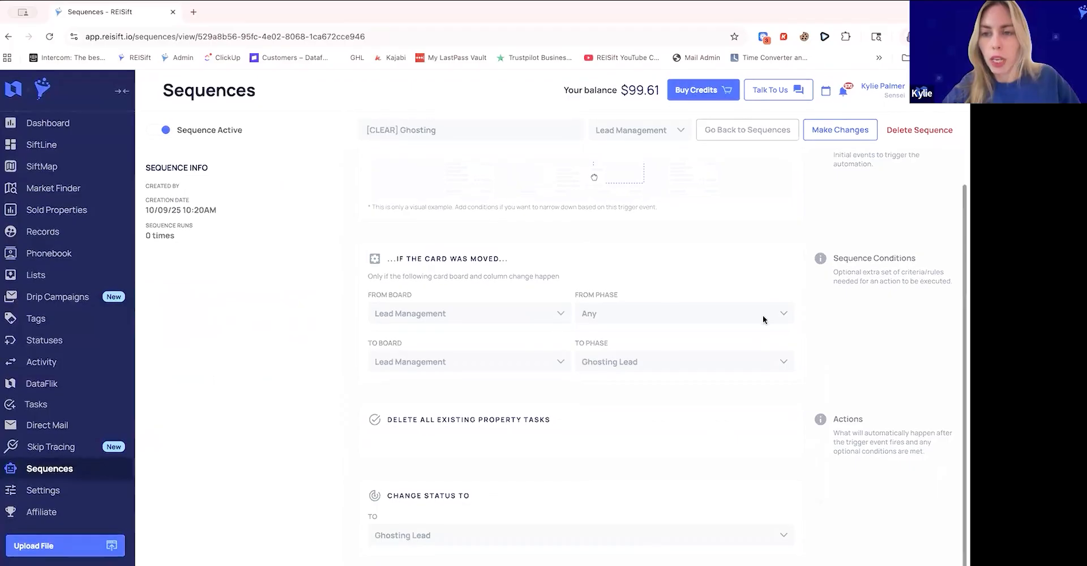
left_click(841, 135)
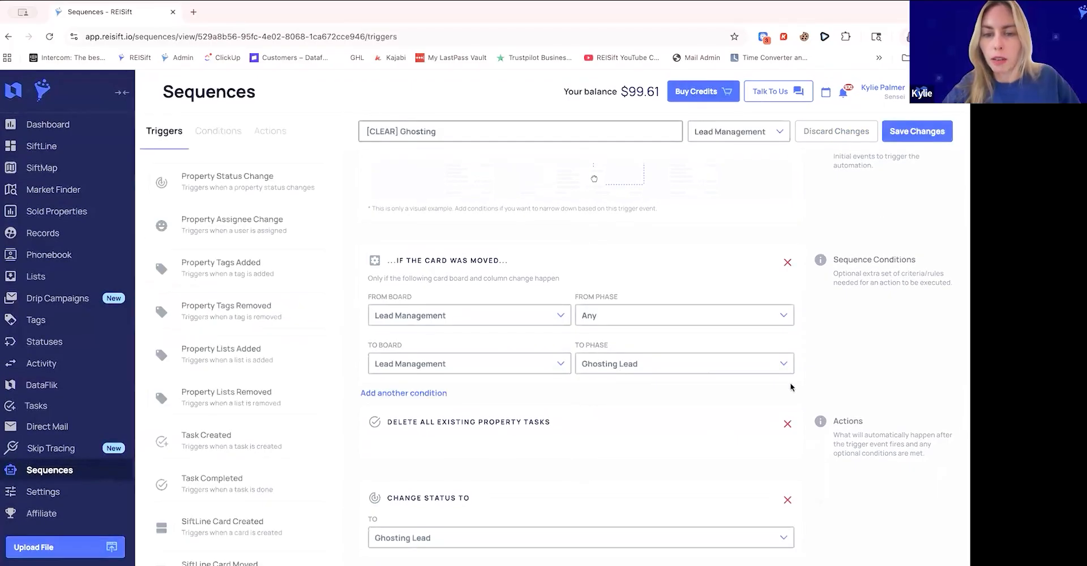
Add a Run Drip Campaign action after the status change and choose the "Ghosting Lead Follow Up" campaign
scroll(790, 383, "down", 5)
left_click(583, 377)
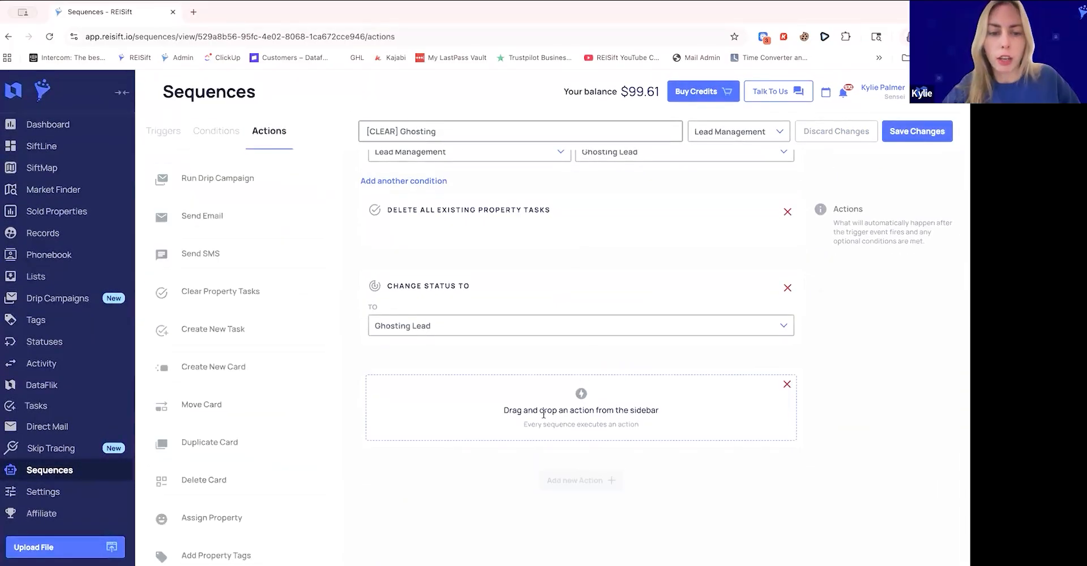
scroll(248, 424, "down", 3)
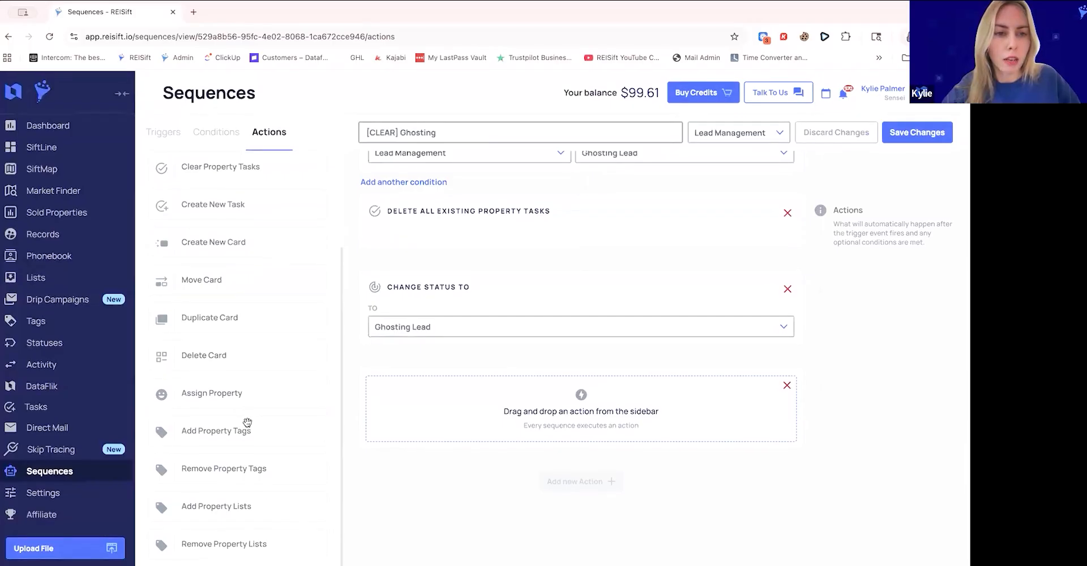
scroll(247, 424, "up", 3)
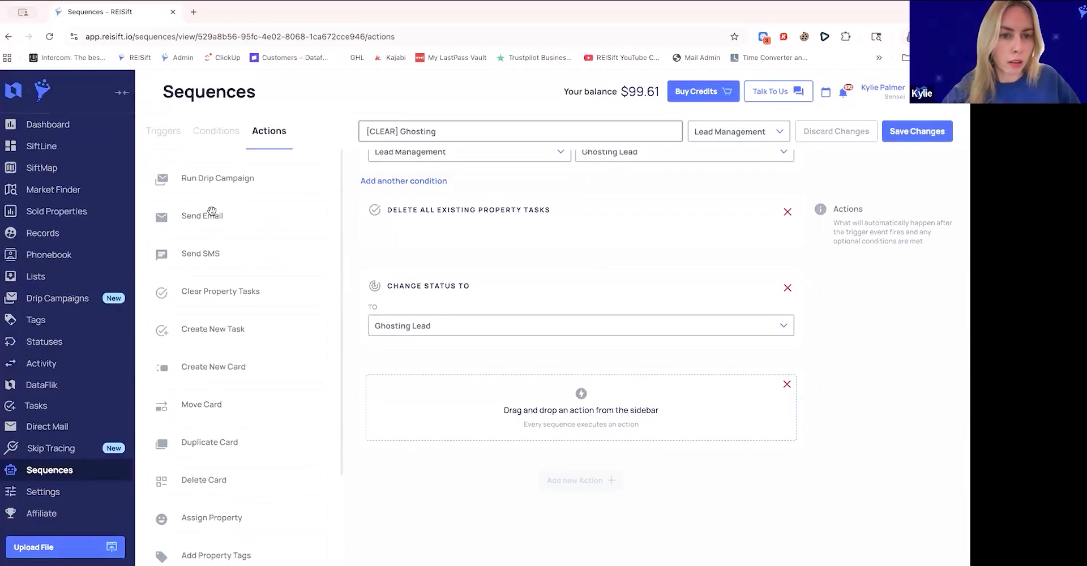
left_click_drag(229, 193, 496, 421)
left_click(486, 409)
left_click(459, 445)
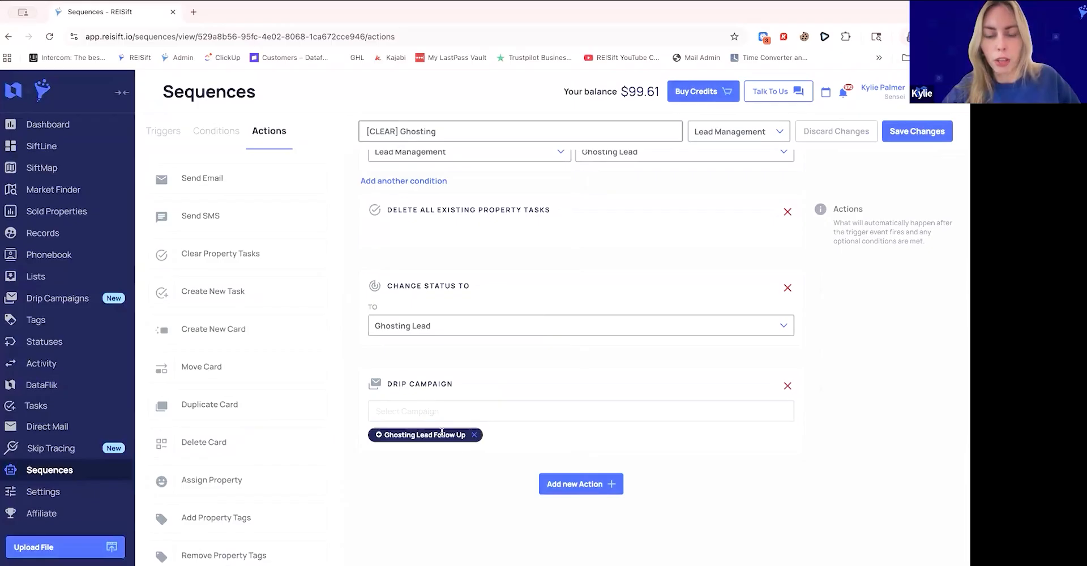
Review the sequence's trigger, card-move condition and actions, and save the changes
scroll(514, 432, "up", 5)
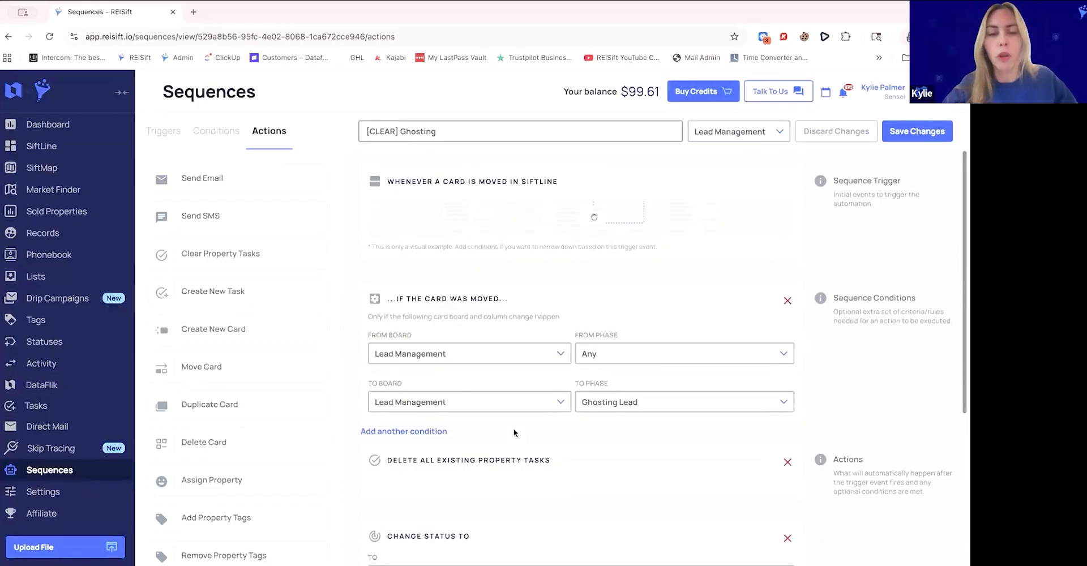
scroll(515, 429, "down", 1)
scroll(443, 349, "down", 2)
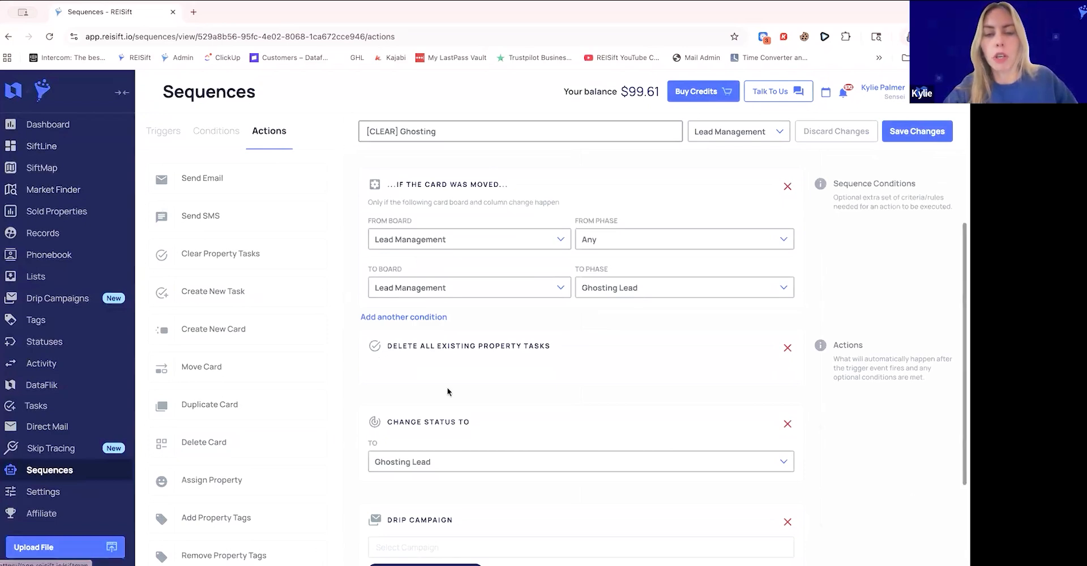
scroll(446, 387, "down", 3)
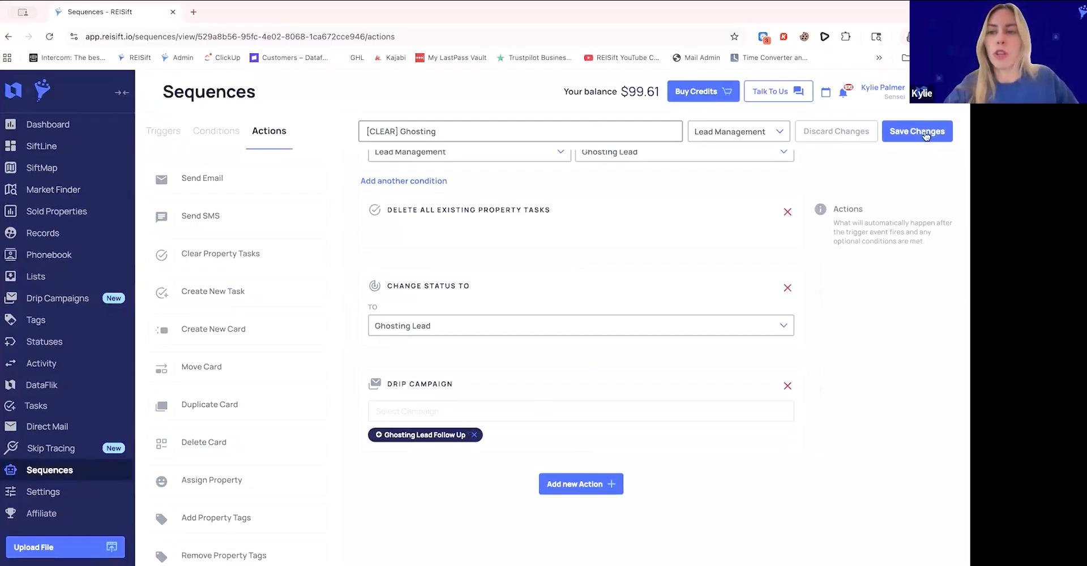
left_click(924, 135)
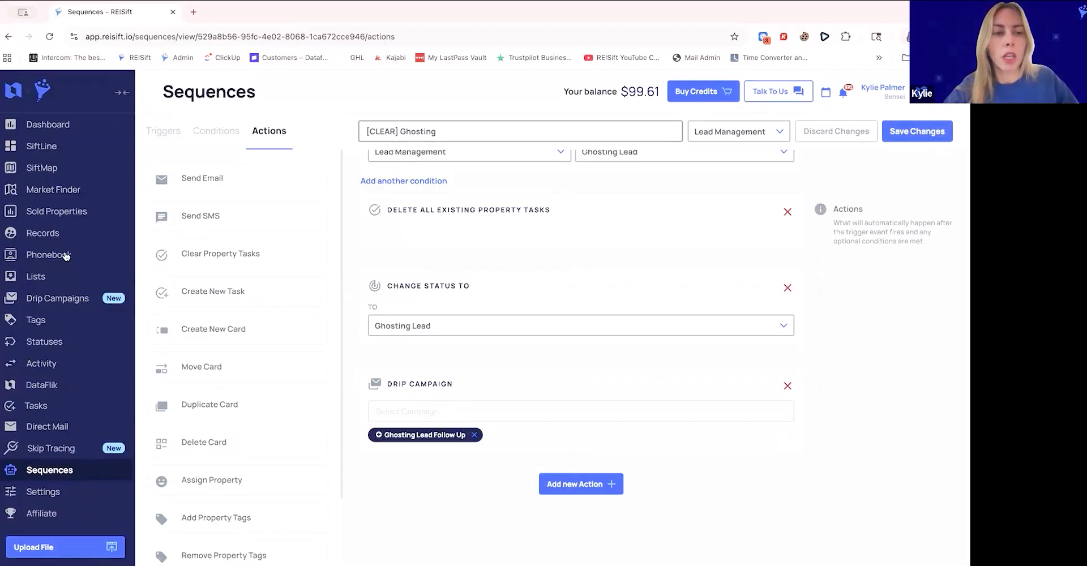
Select the ten visible property records and choose the "Ghosting Lead Follow Up" campaign in the Send to Drip Campaign dialog
left_click(63, 233)
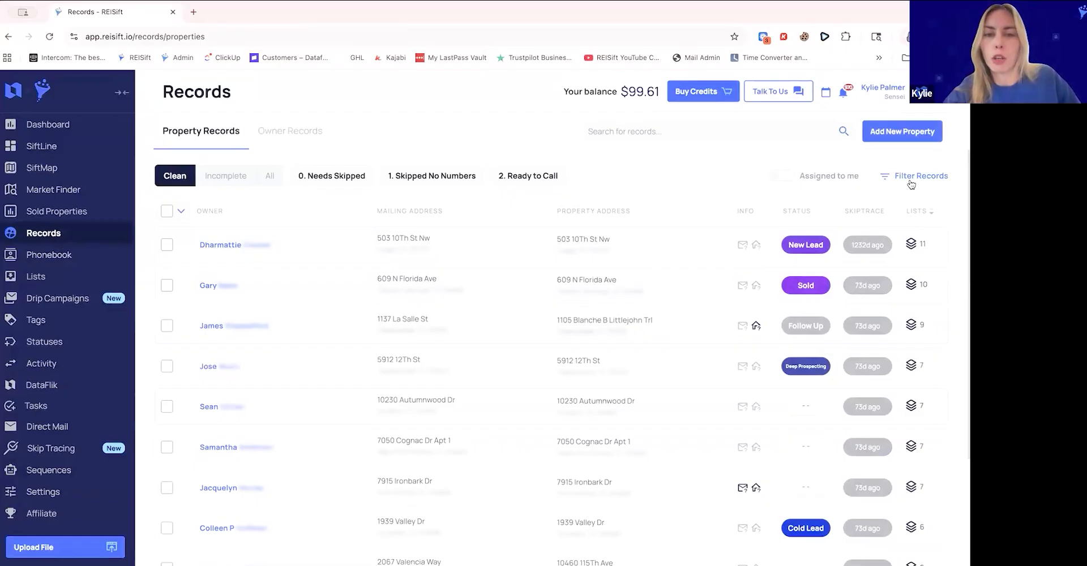
left_click(181, 211)
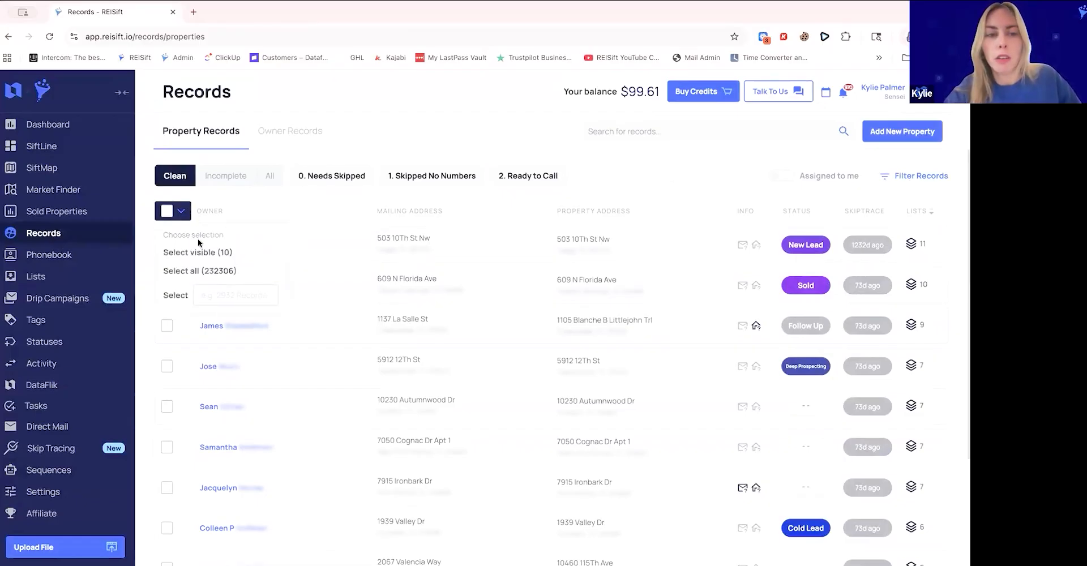
left_click(195, 250)
left_click(421, 175)
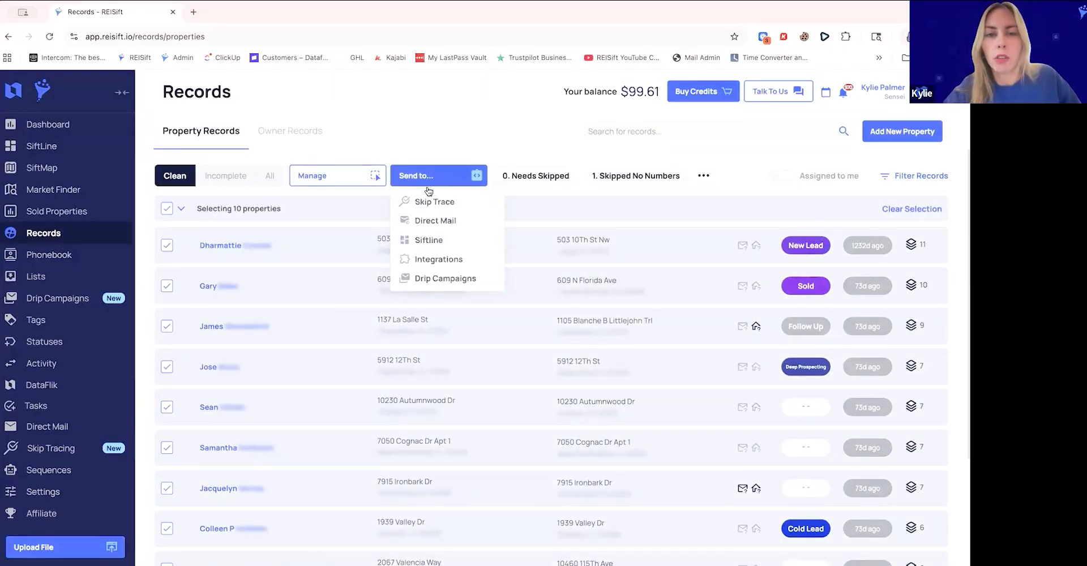
left_click(448, 278)
left_click(457, 331)
left_click(460, 358)
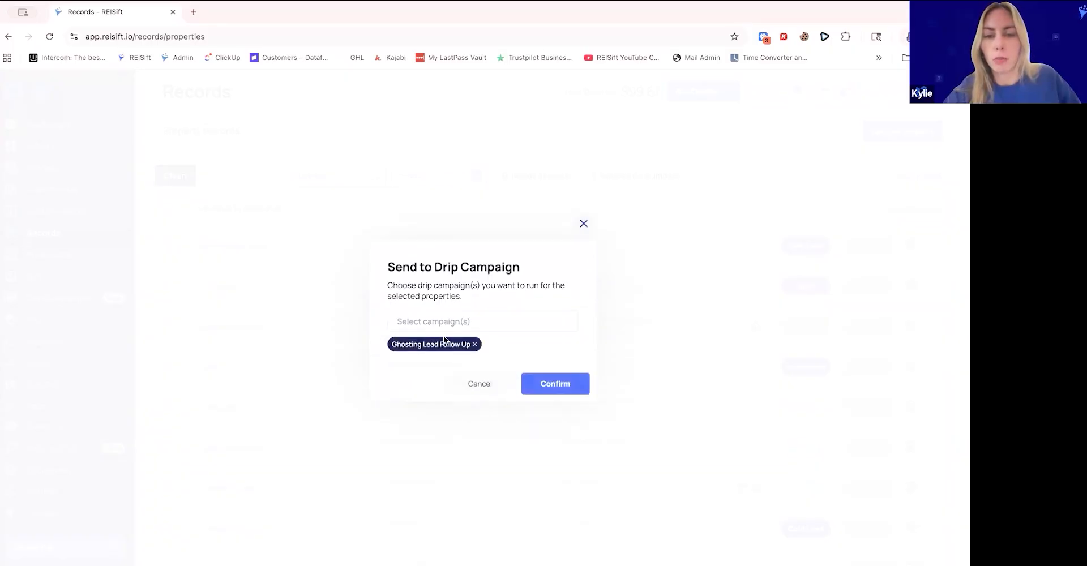
left_click(555, 383)
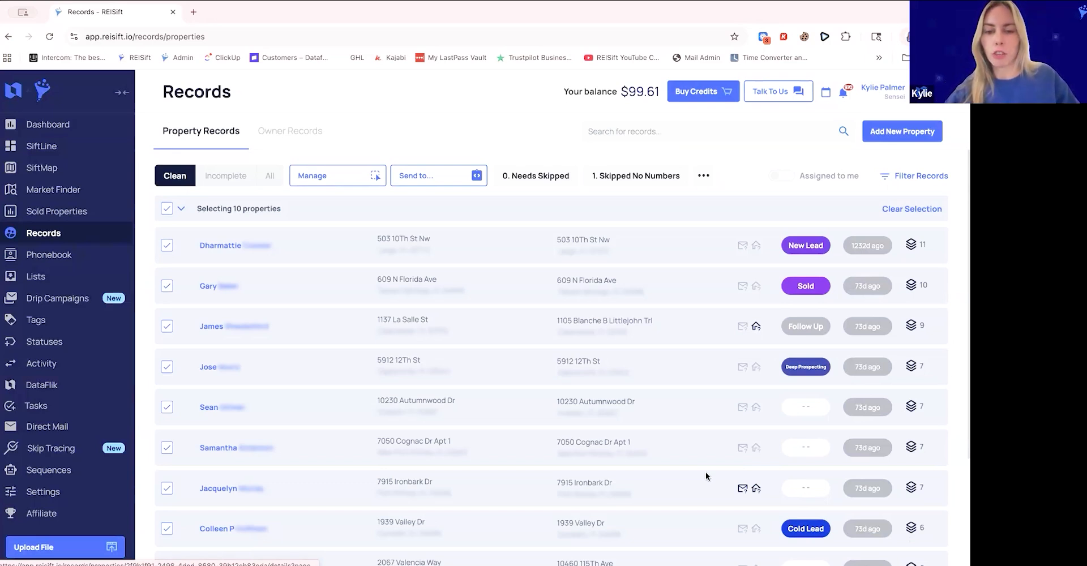
Check the Lead Management board, and set the status of the fifth property record in Records to New Lead
left_click(64, 153)
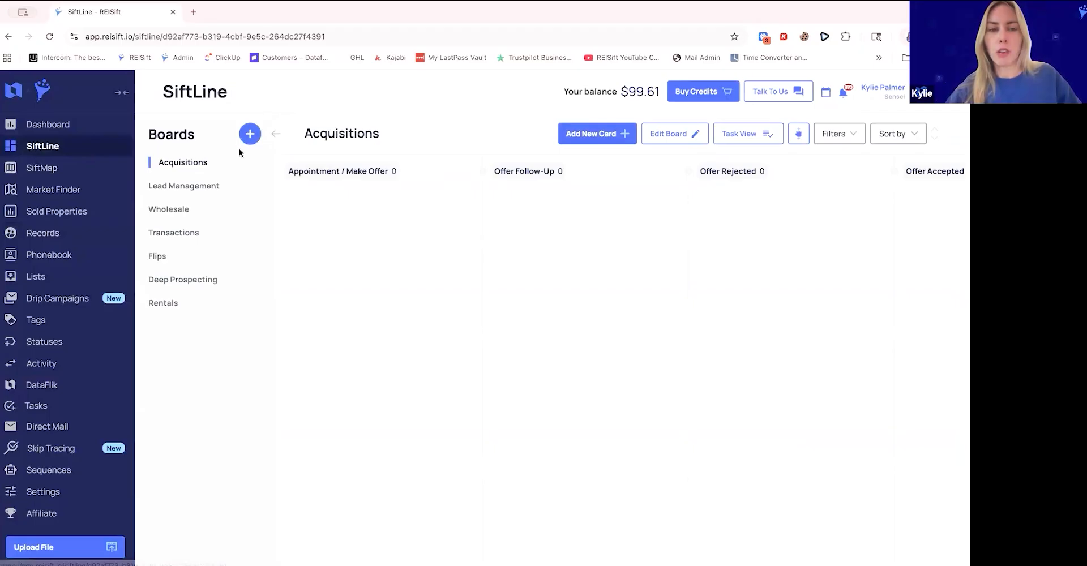
left_click(205, 188)
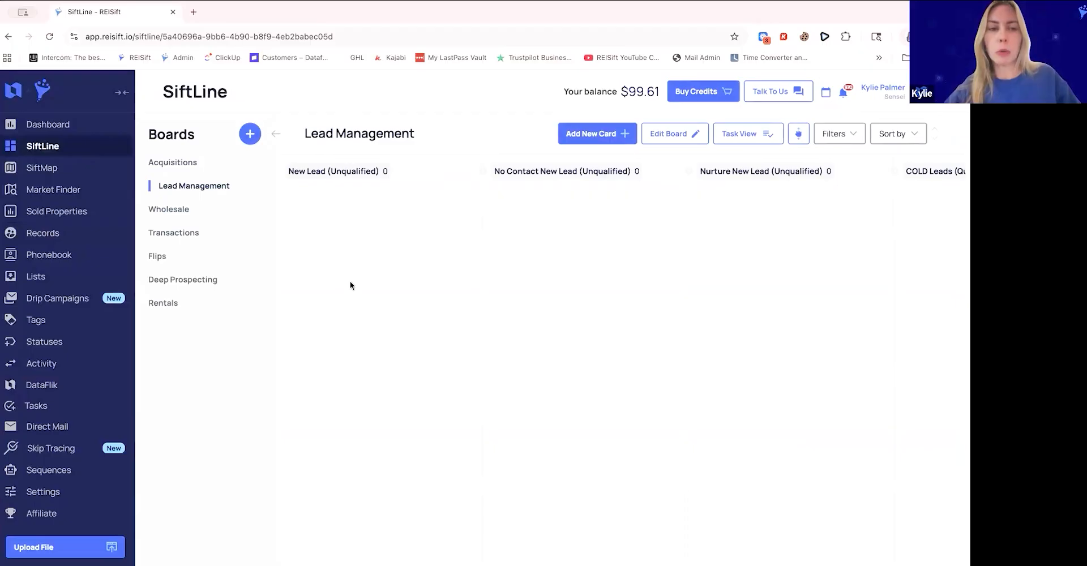
left_click(105, 234)
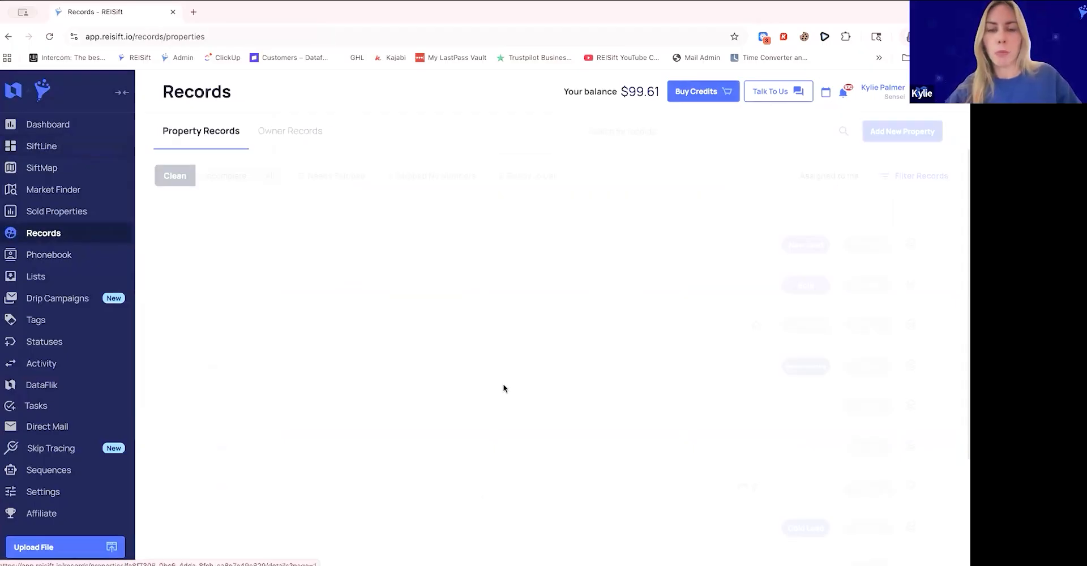
left_click(535, 410)
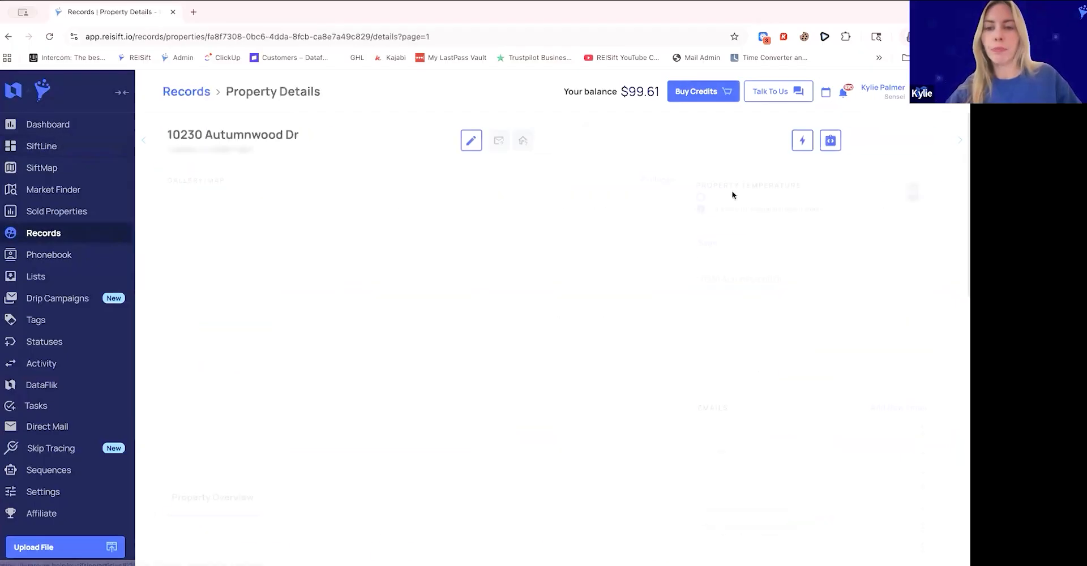
left_click(730, 142)
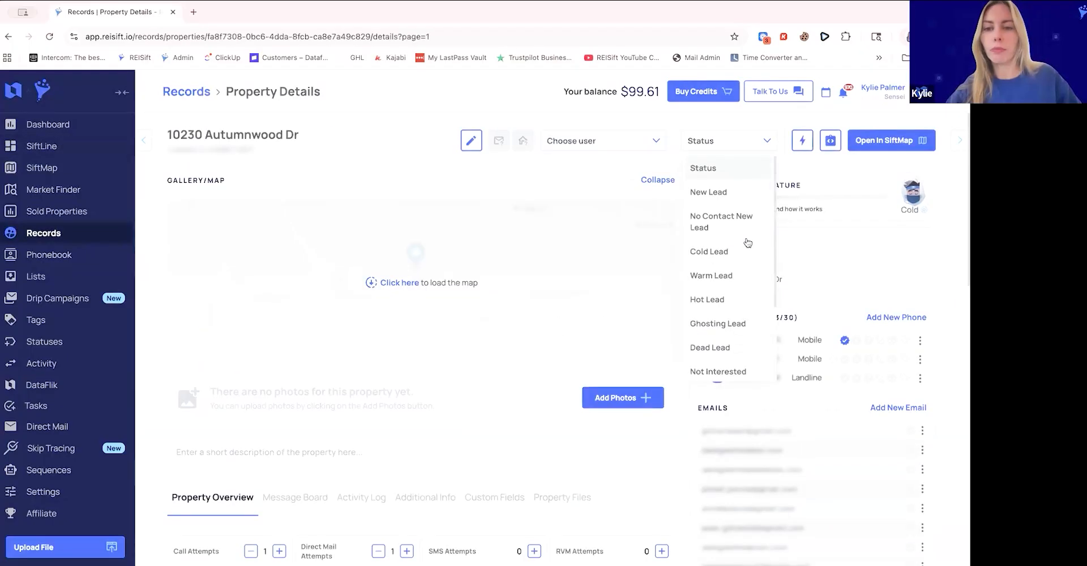
left_click(709, 192)
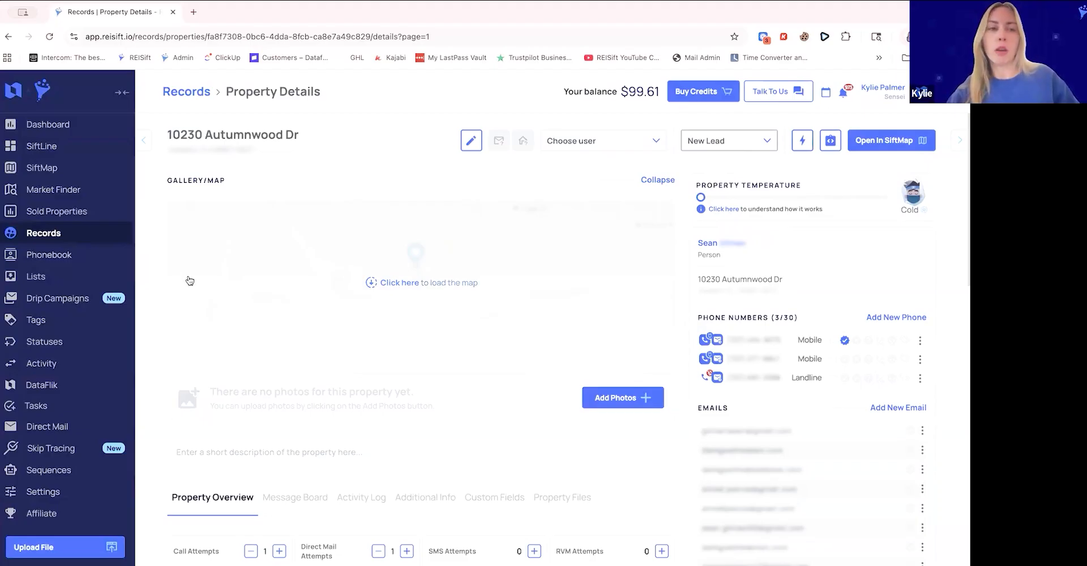
Move the new lead's card on the Lead Management board to the No Contact New Lead (Unqualified) column
left_click(41, 147)
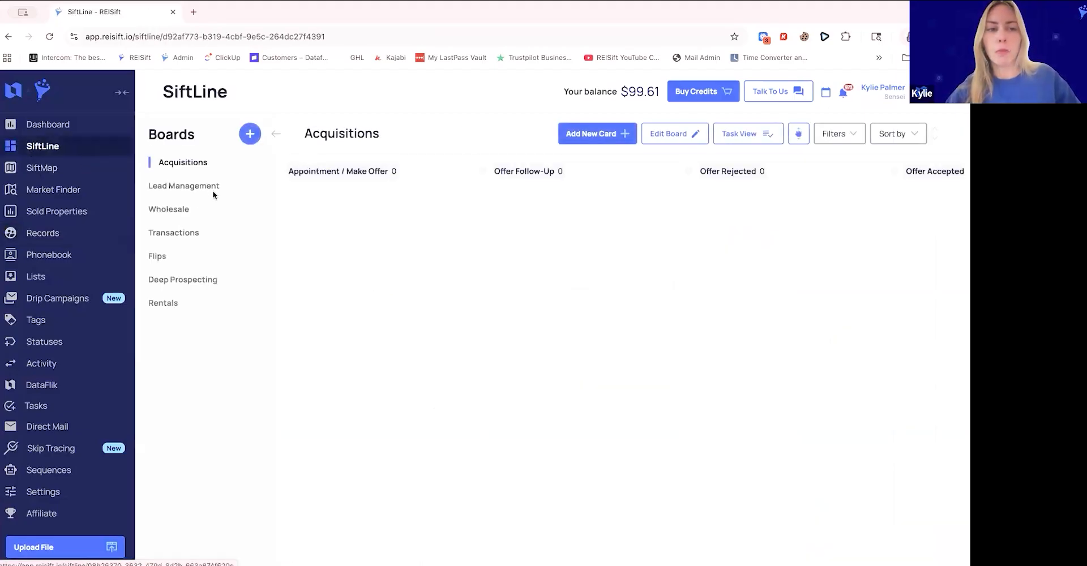
left_click(213, 193)
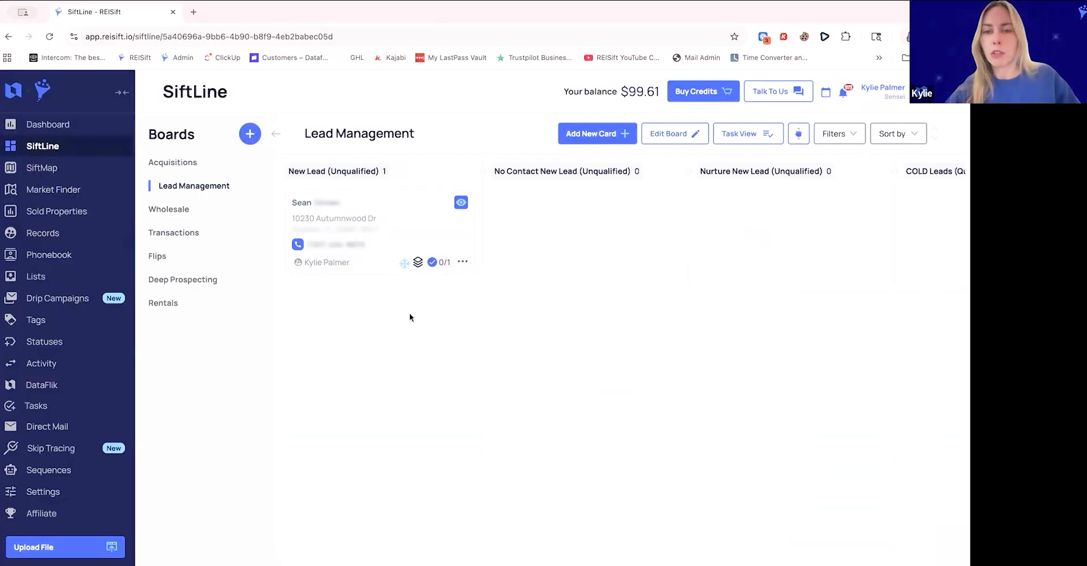
scroll(490, 351, "right", 1)
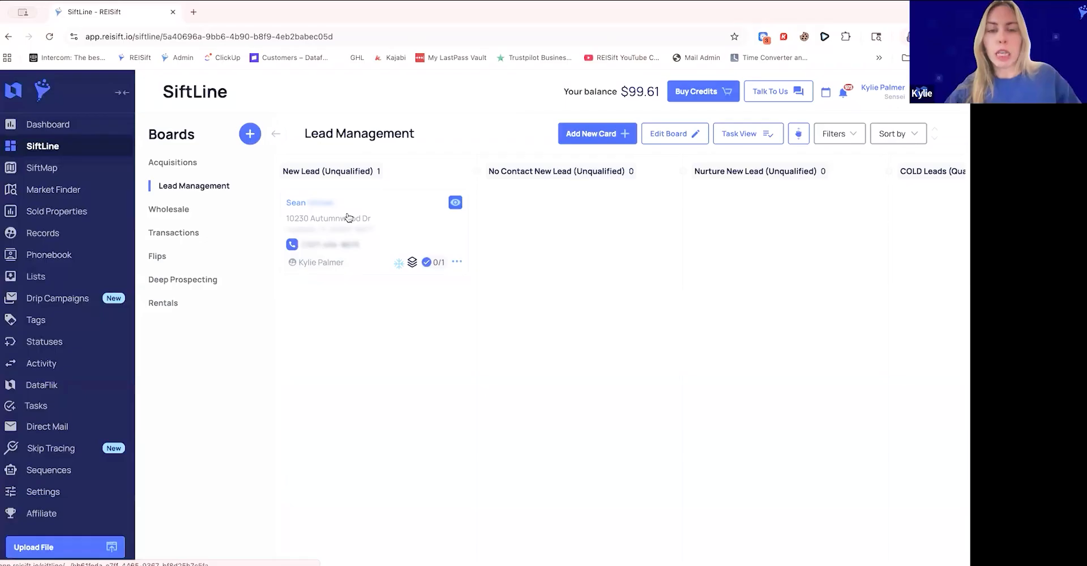
left_click_drag(348, 217, 531, 222)
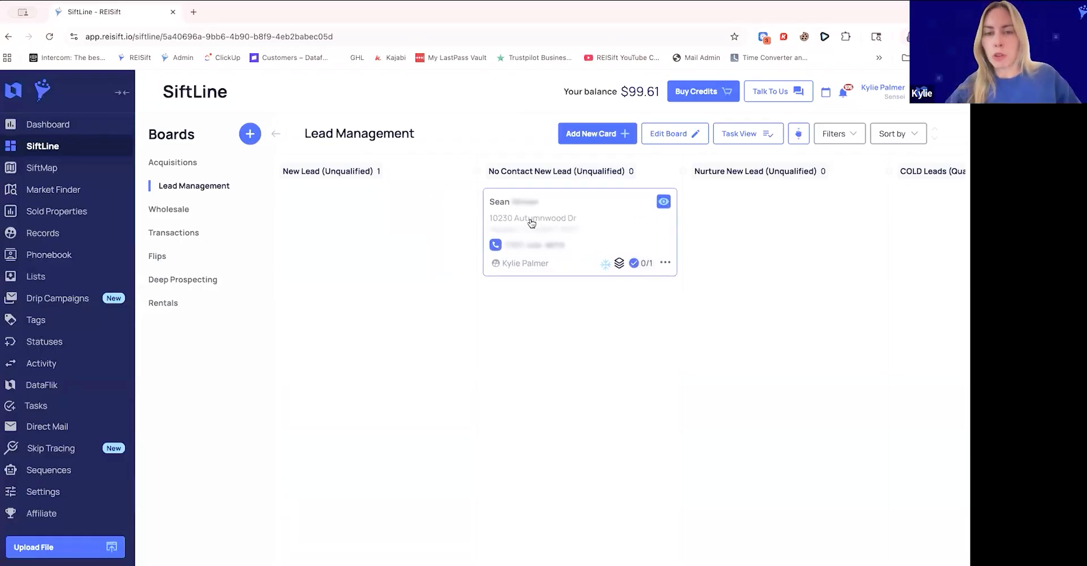
Open the moved card's deal details and advance it through the Nurture New Lead phase to Ghosting Lead
scroll(546, 368, "right", 3)
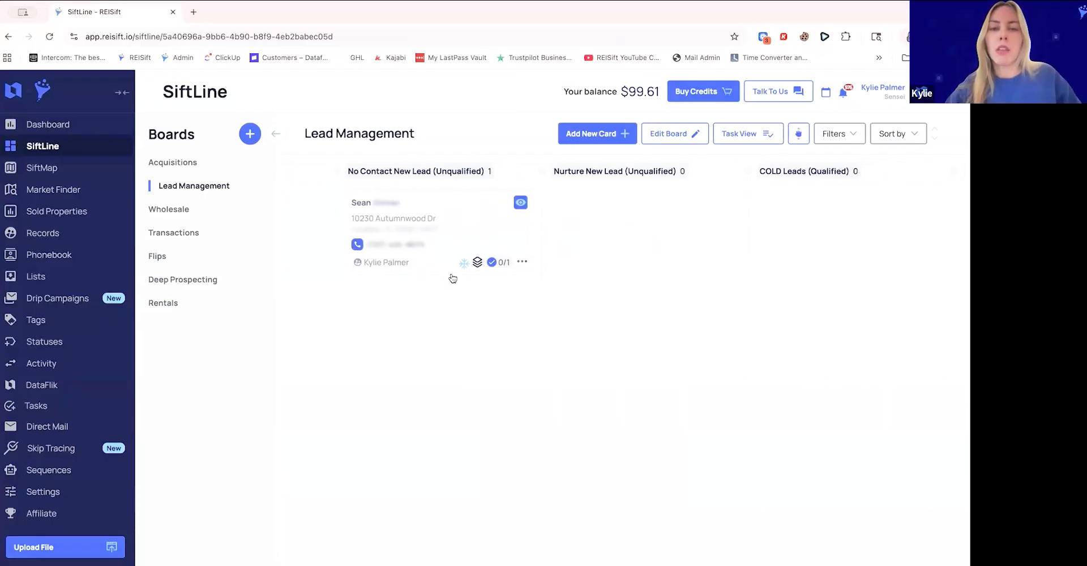
left_click(424, 215)
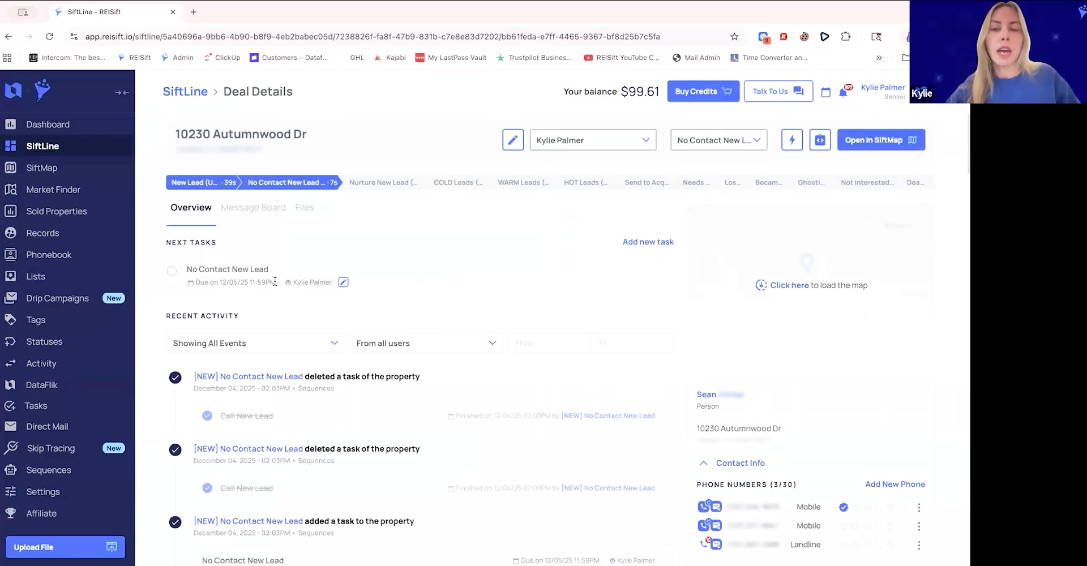
left_click(389, 188)
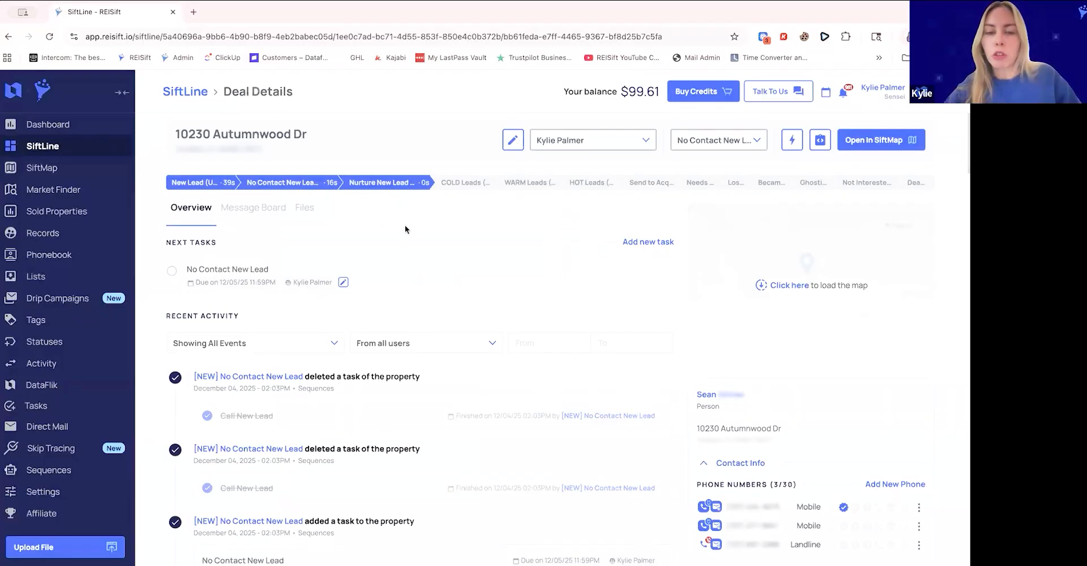
left_click(813, 183)
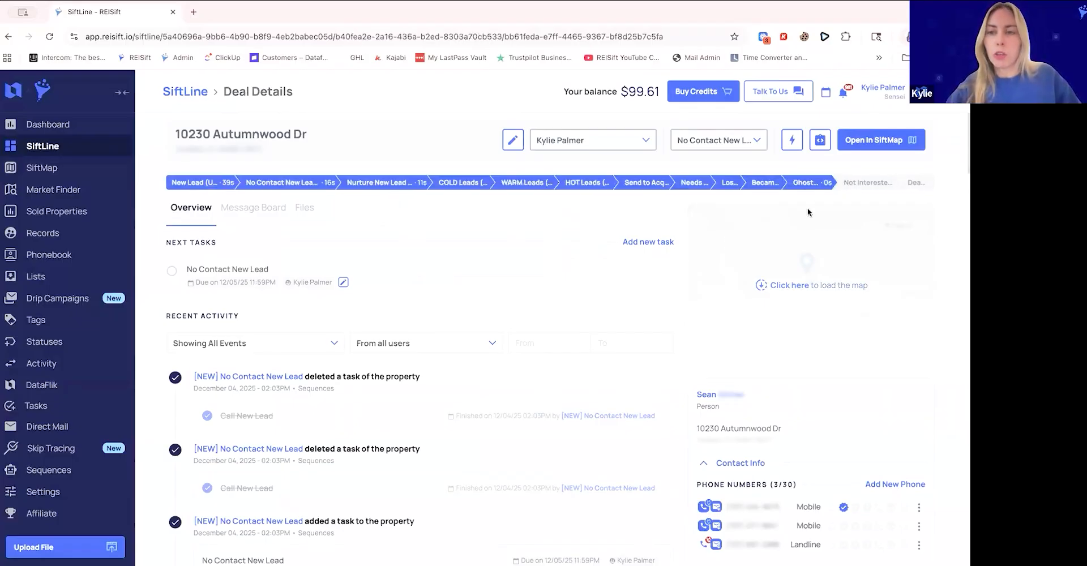
Return to the Lead Management board and look for the card in the Ghosting Lead column
left_click(186, 92)
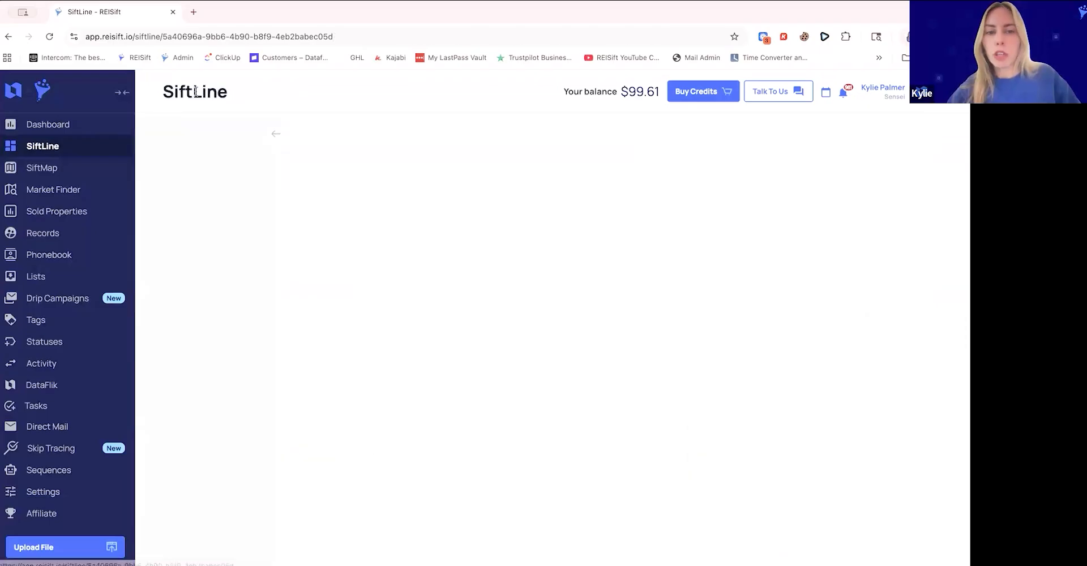
scroll(615, 341, "right", 15)
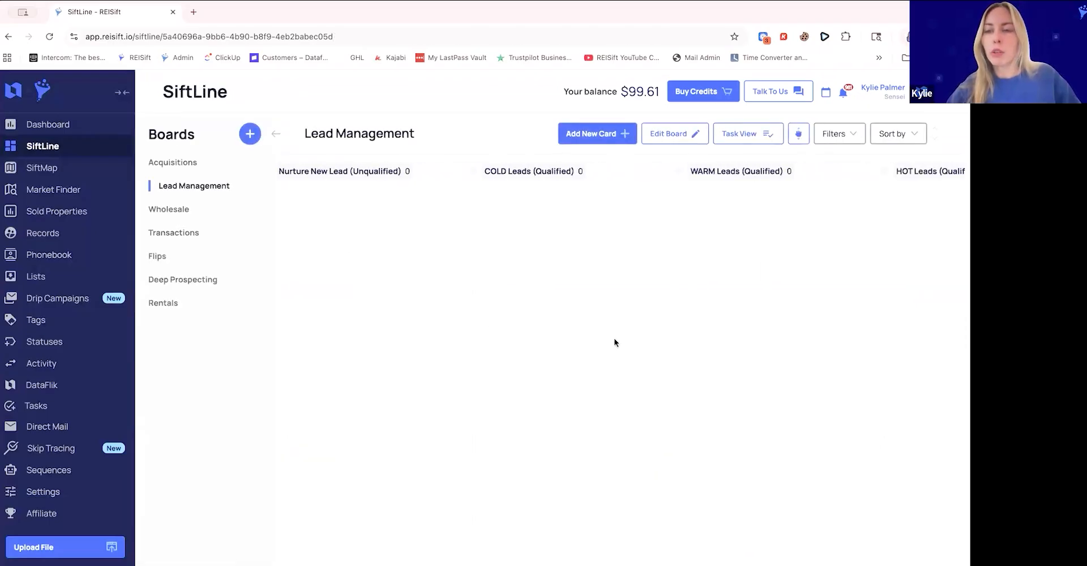
scroll(615, 342, "right", 15)
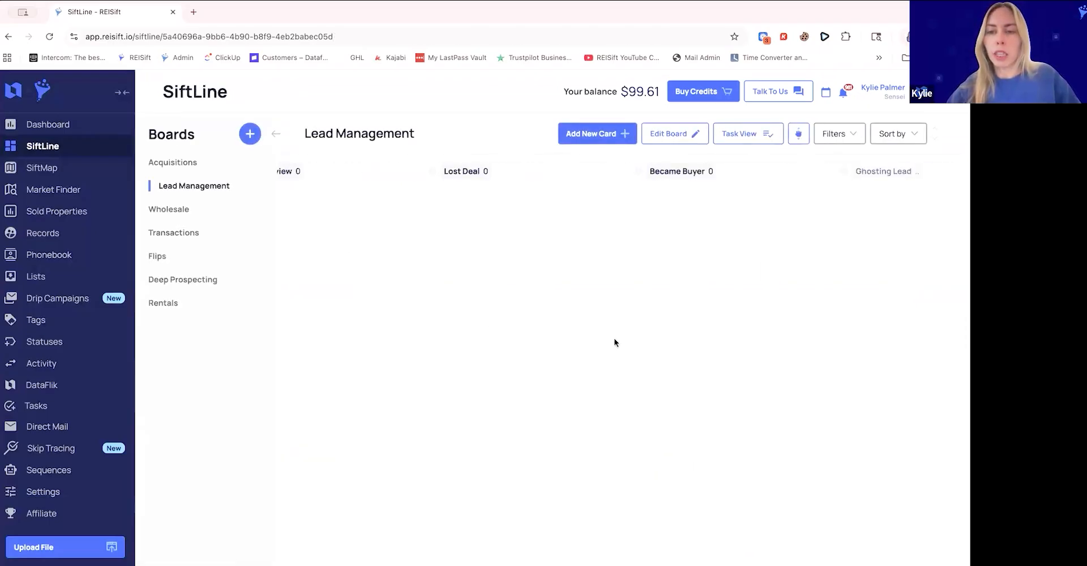
scroll(614, 343, "right", 2)
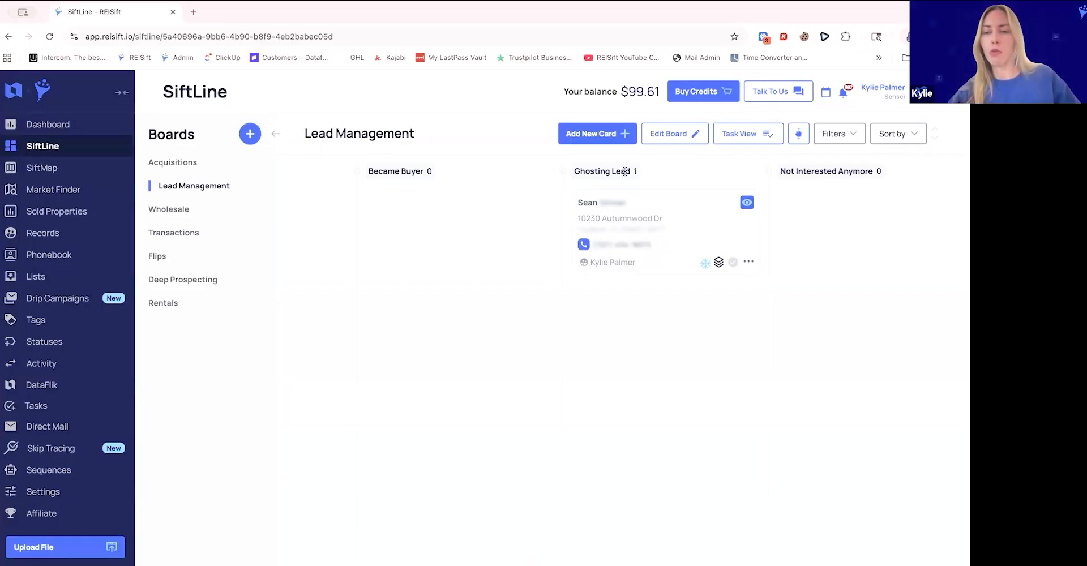
scroll(695, 340, "left", 3)
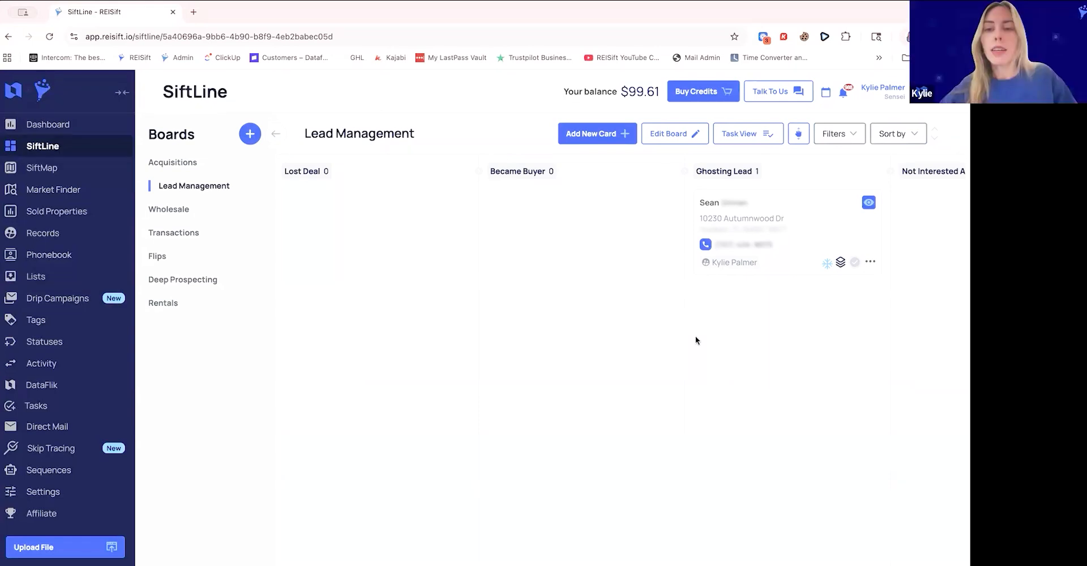
Open the details of the "Ghosting Lead Follow Up" campaign in the default folder and review its active, completed, failed and removed records
left_click(89, 298)
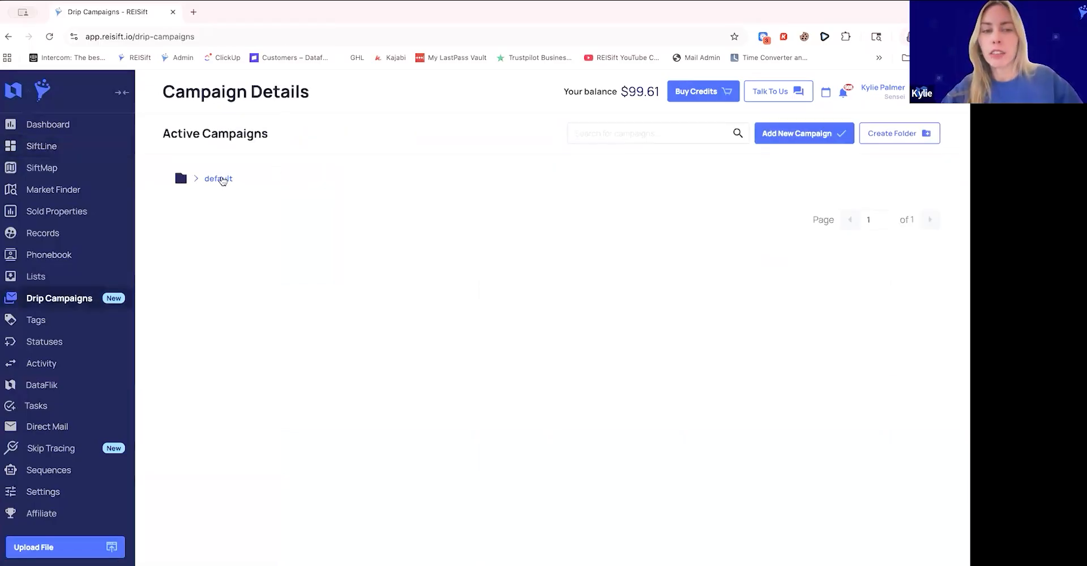
left_click(222, 180)
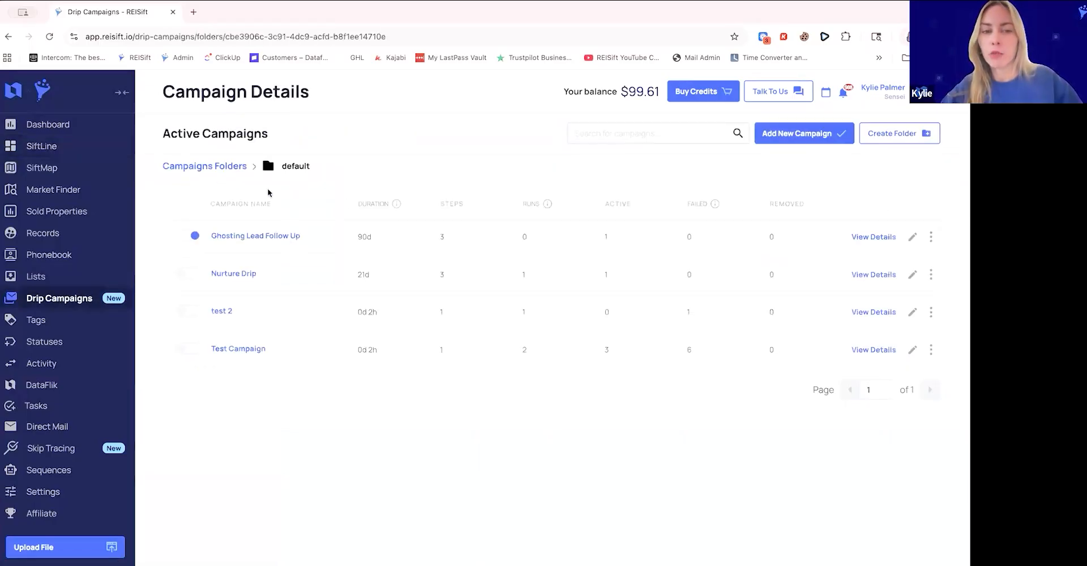
left_click(868, 238)
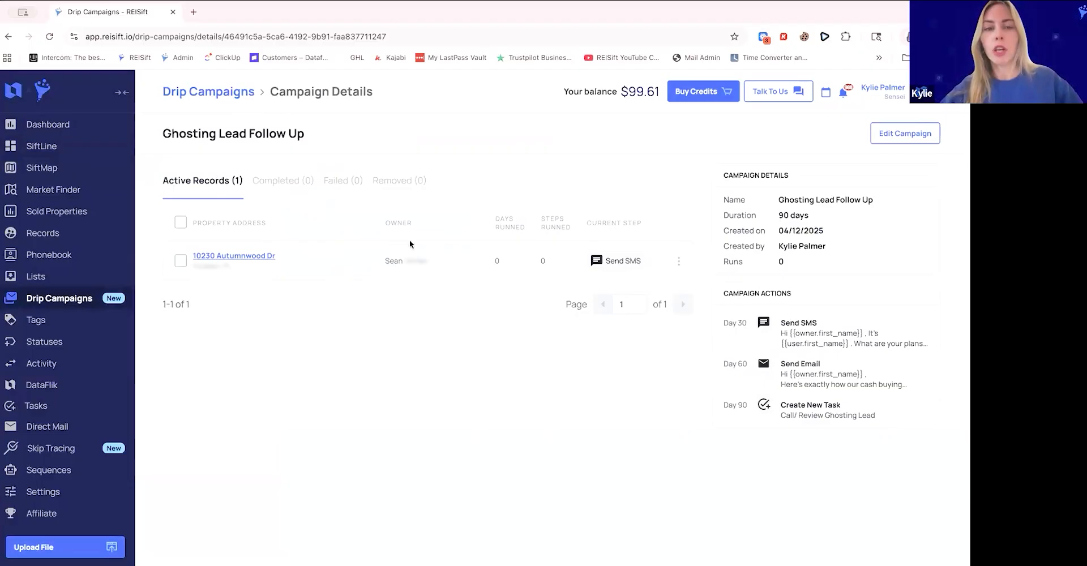
left_click(297, 181)
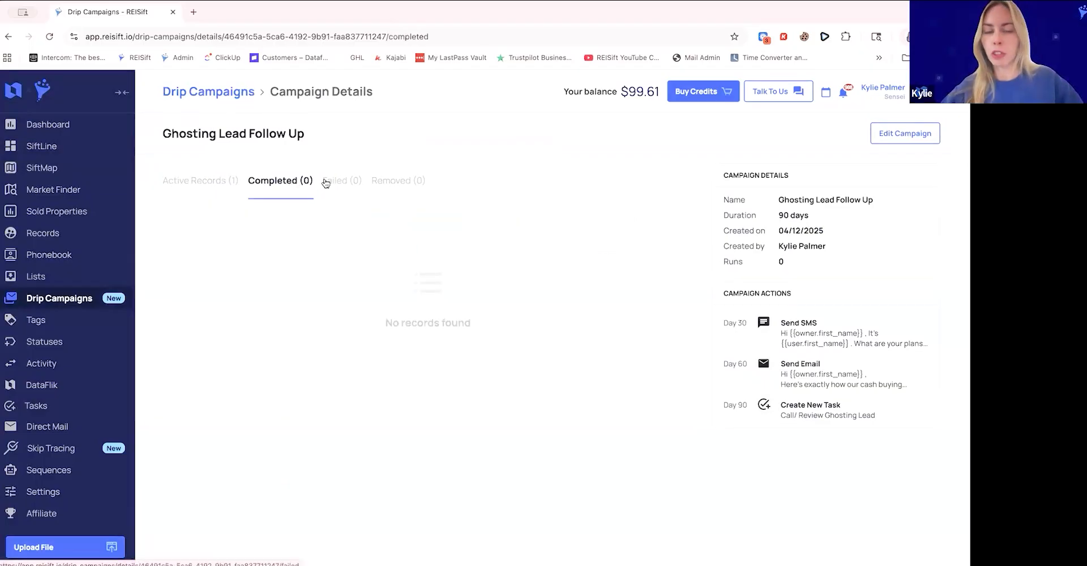
left_click(326, 181)
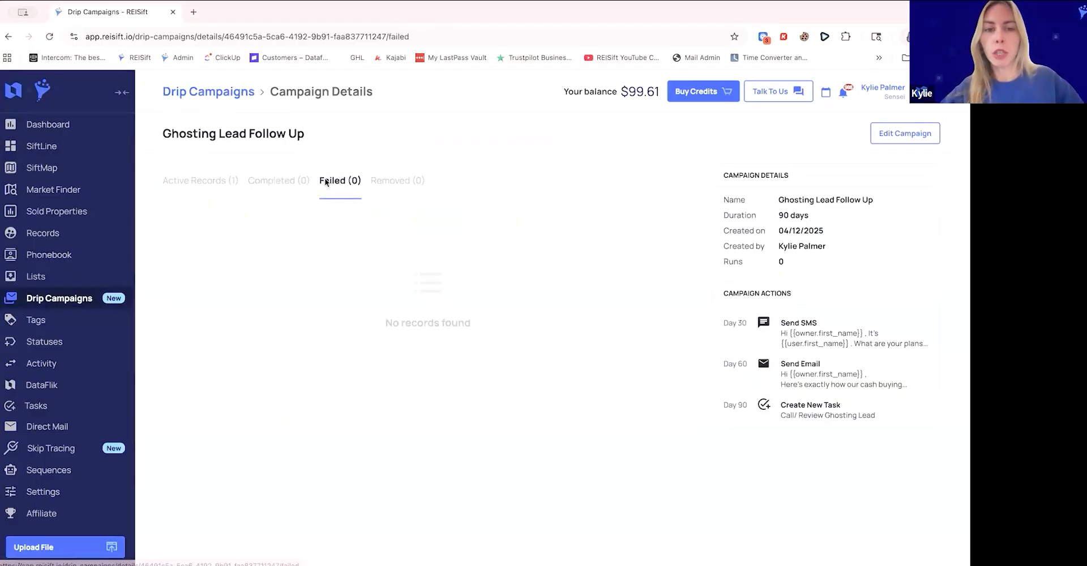
left_click(413, 180)
left_click(239, 181)
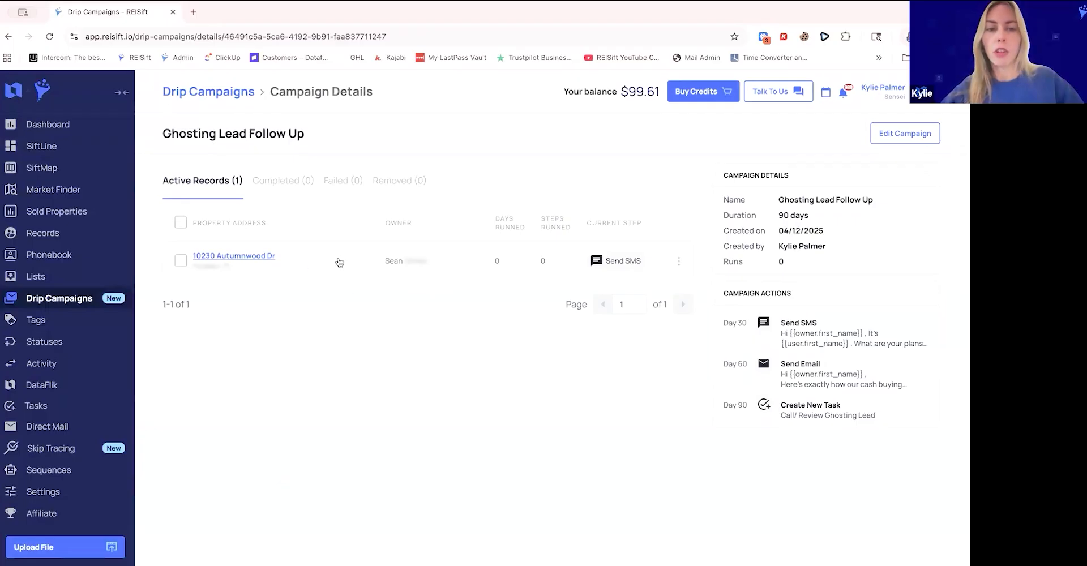
View the active record's Remove from Campaign option, and open the property to examine its Drip Campaigns section
left_click(679, 262)
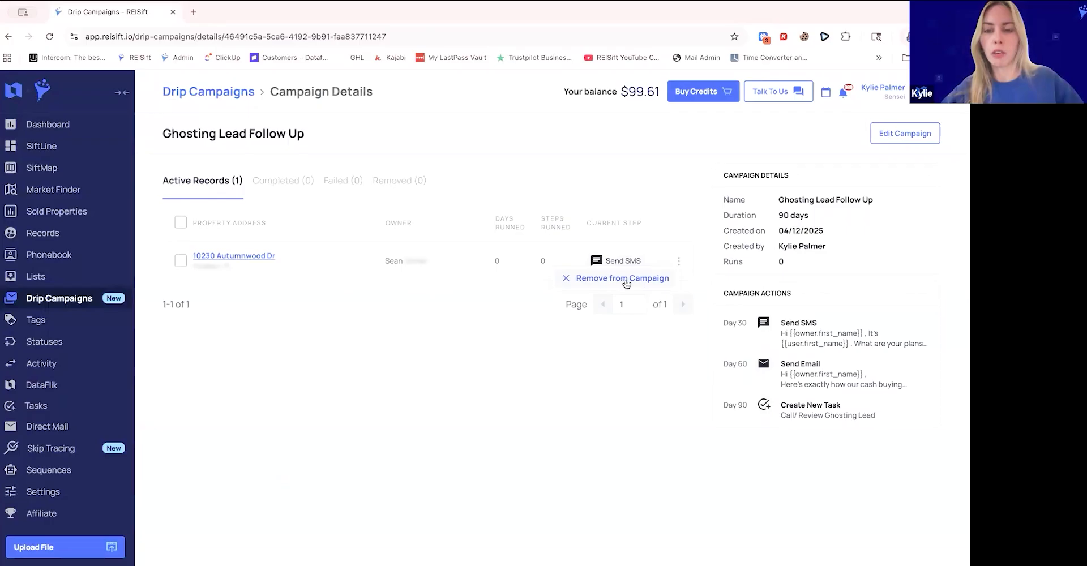
left_click(263, 257)
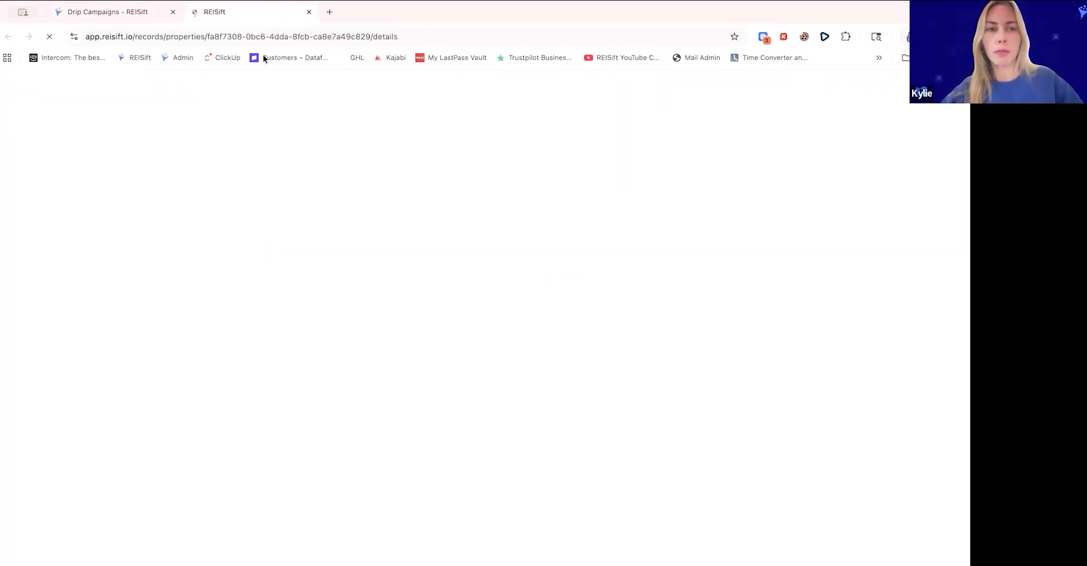
scroll(508, 402, "down", 10)
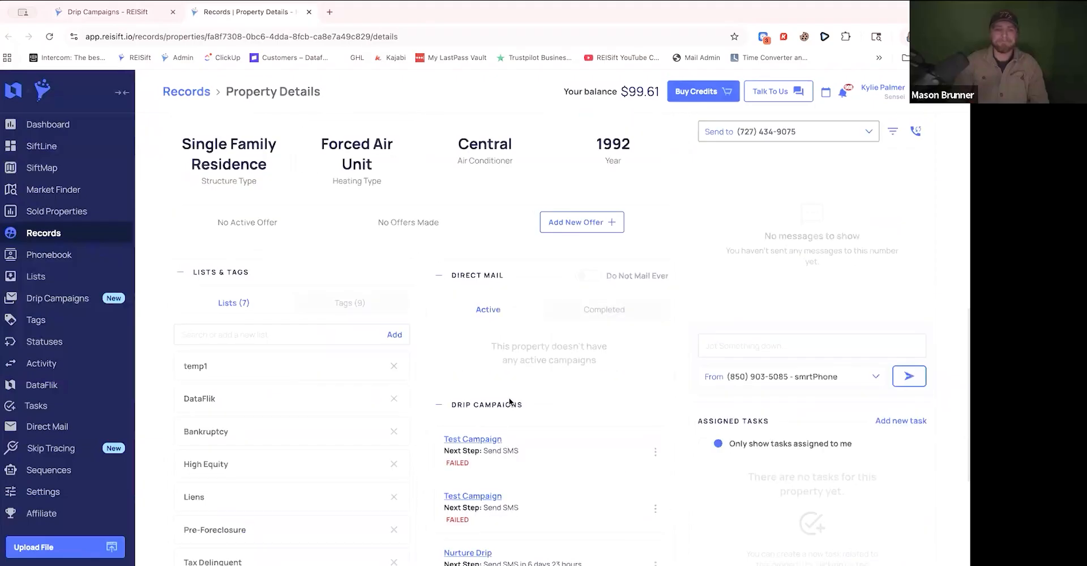
scroll(508, 401, "down", 1)
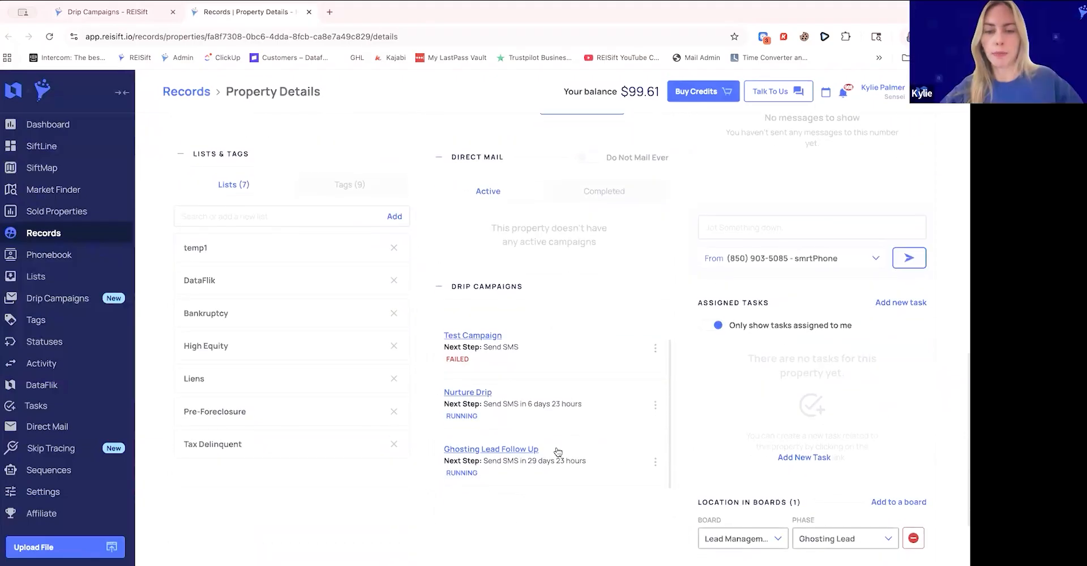
Return to the "Ghosting Lead Follow Up" campaign details and view the options for its active record
left_click(113, 12)
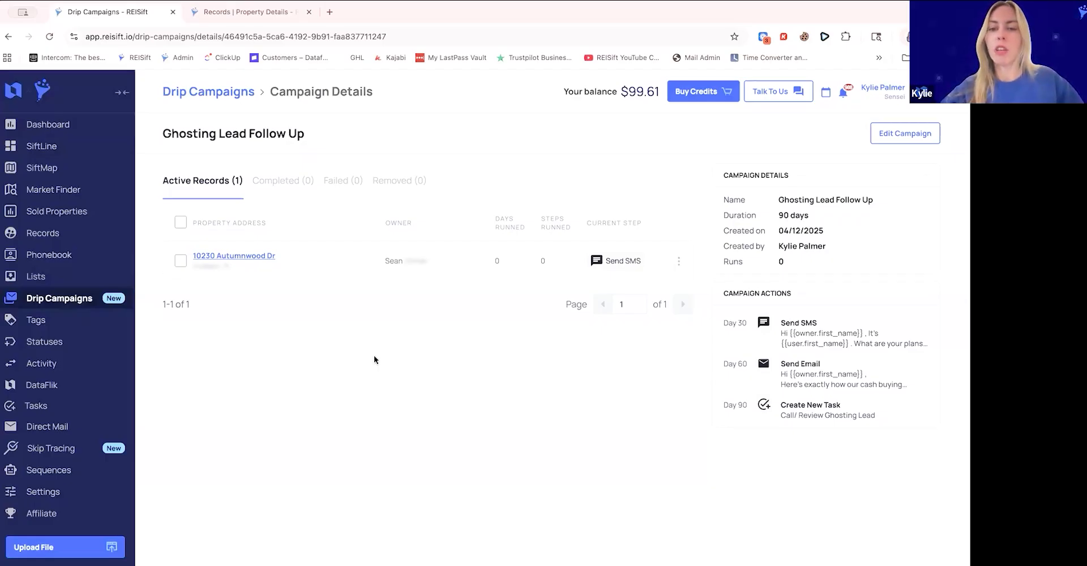
left_click(679, 261)
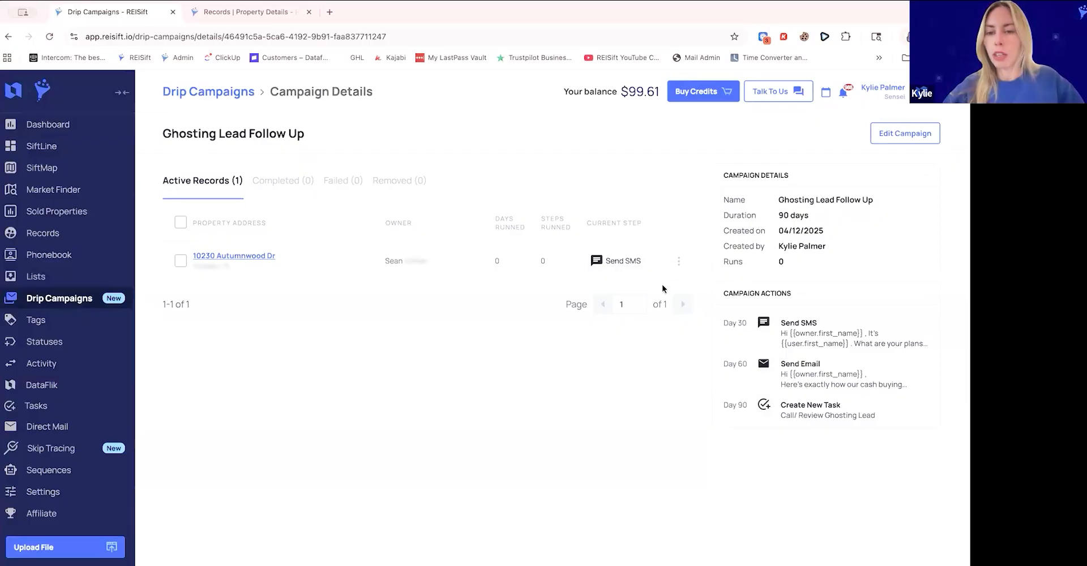
left_click(637, 365)
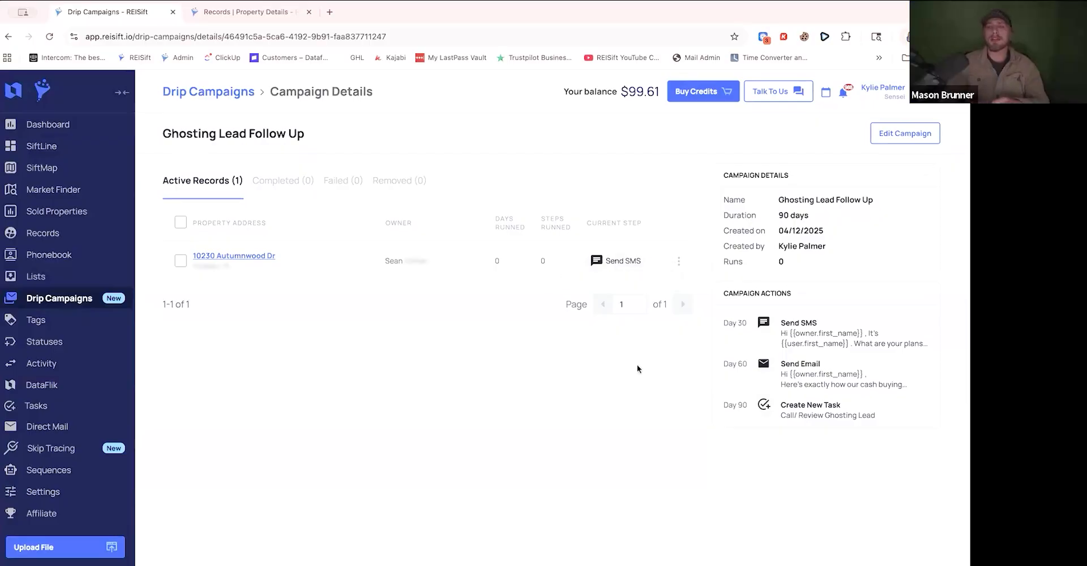